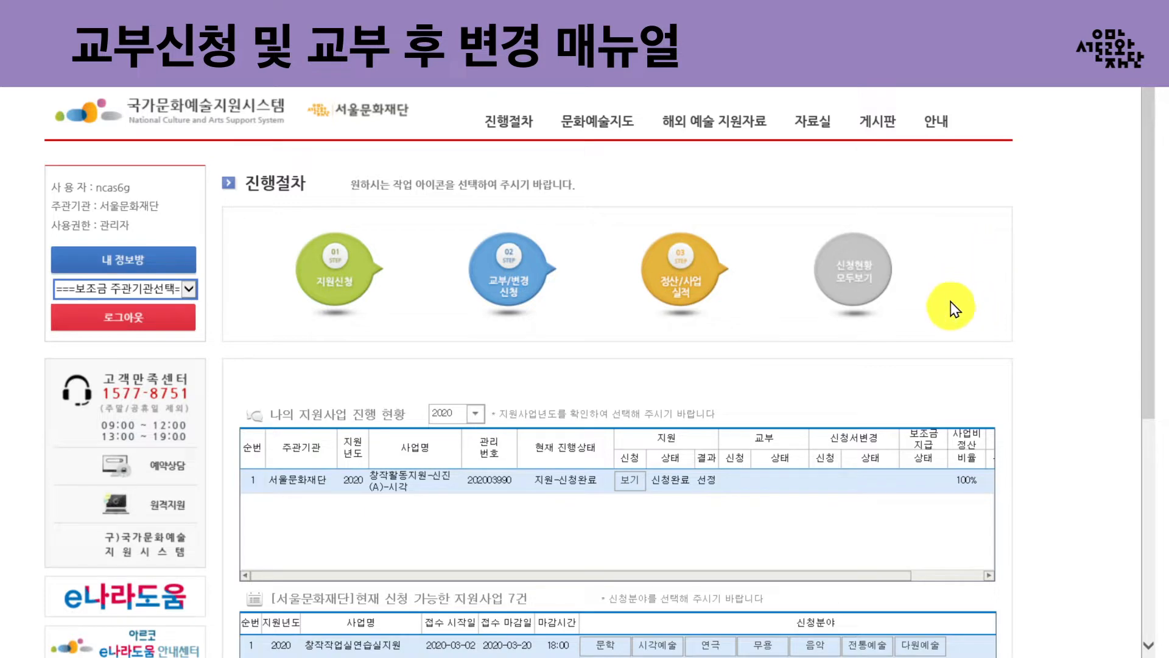
- Check the 2020 project's selection result in the progress list and open the 교부/변경 신청 stage
left_click_drag(1151, 167, 1150, 367)
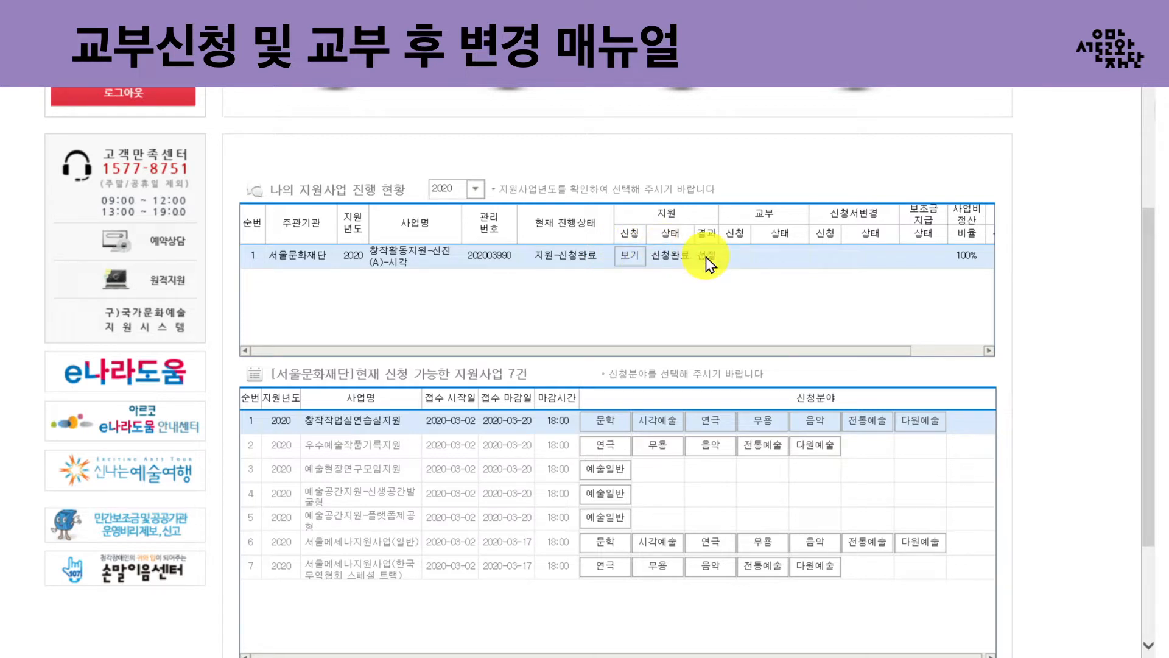
scroll(513, 339, "up", 3)
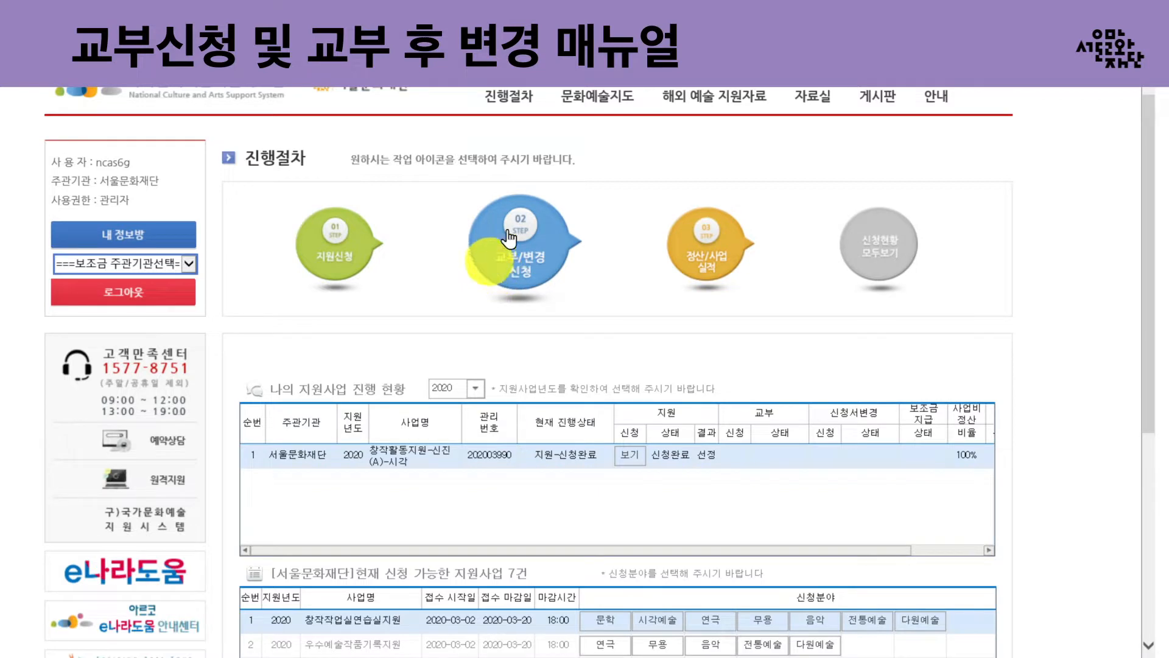
left_click(511, 260)
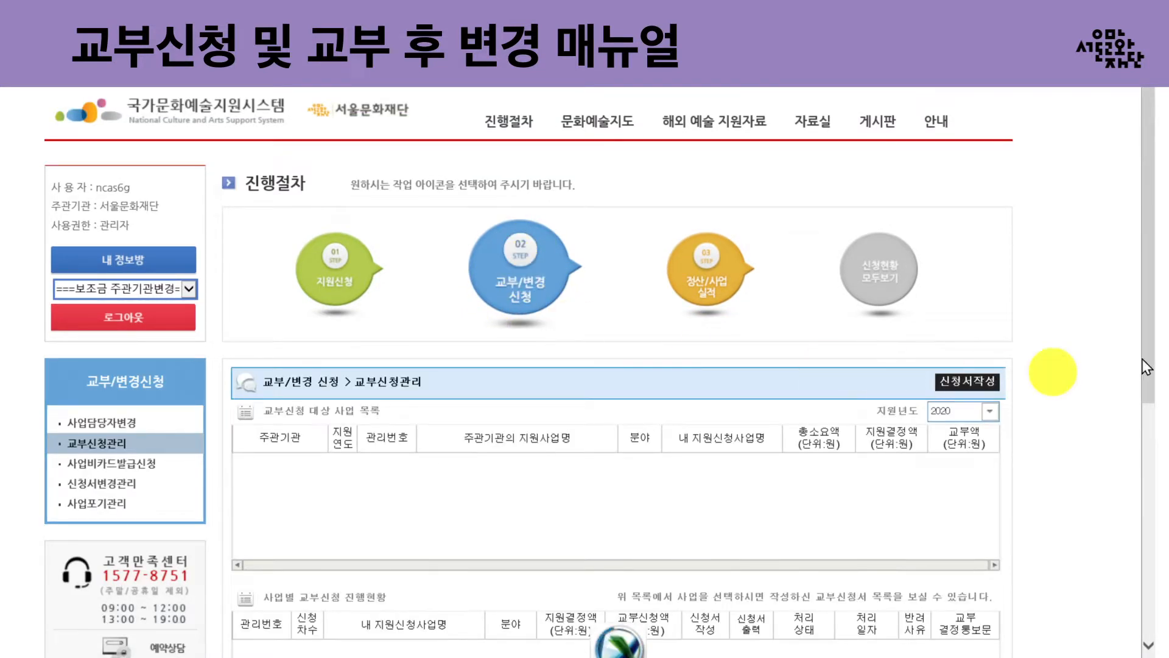
- Start a new grant application for the 창작활동지원-신진(A)-시각 project and reposition its form window so the whole form is accessible
scroll(1150, 348, "down", 2)
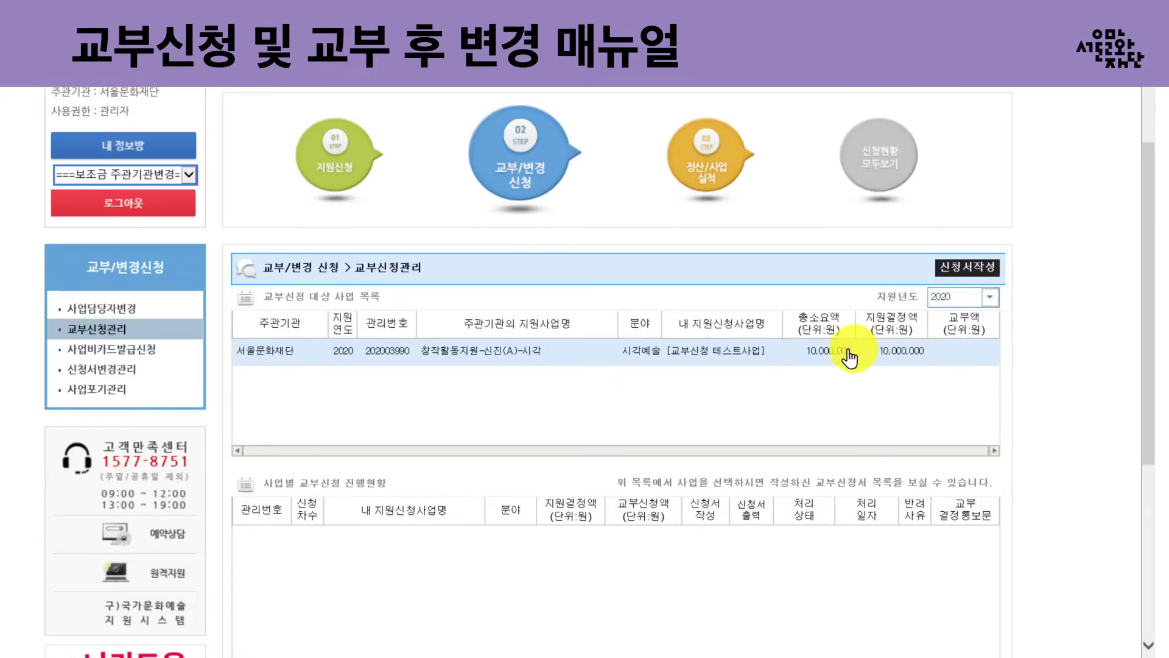
left_click(566, 357)
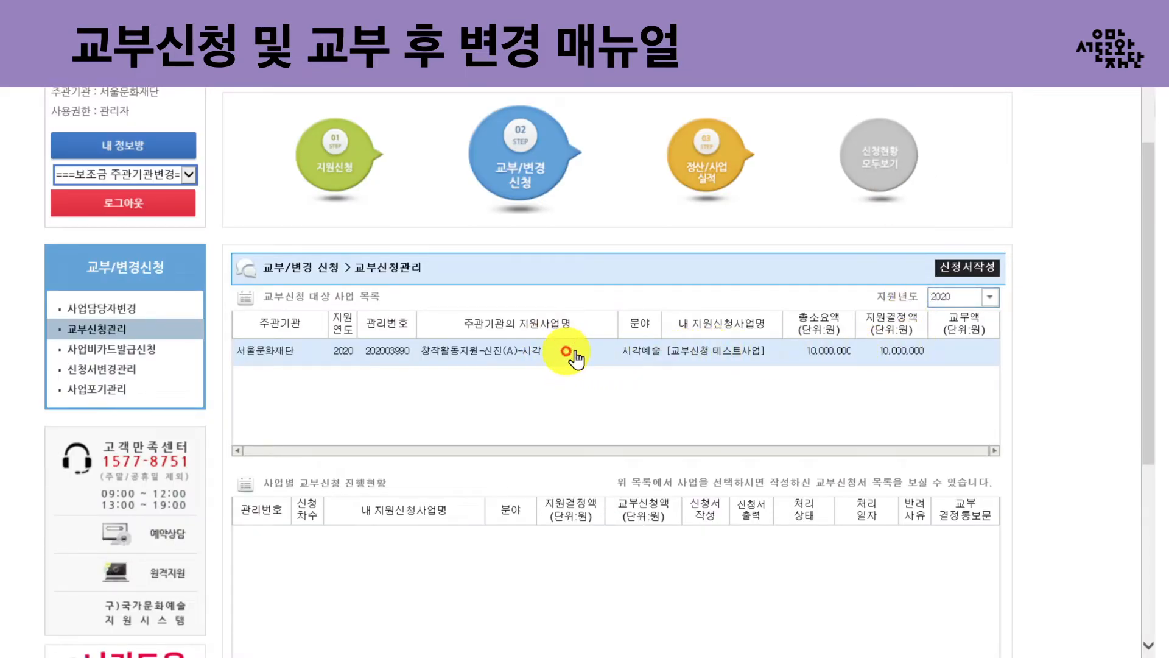
left_click(947, 275)
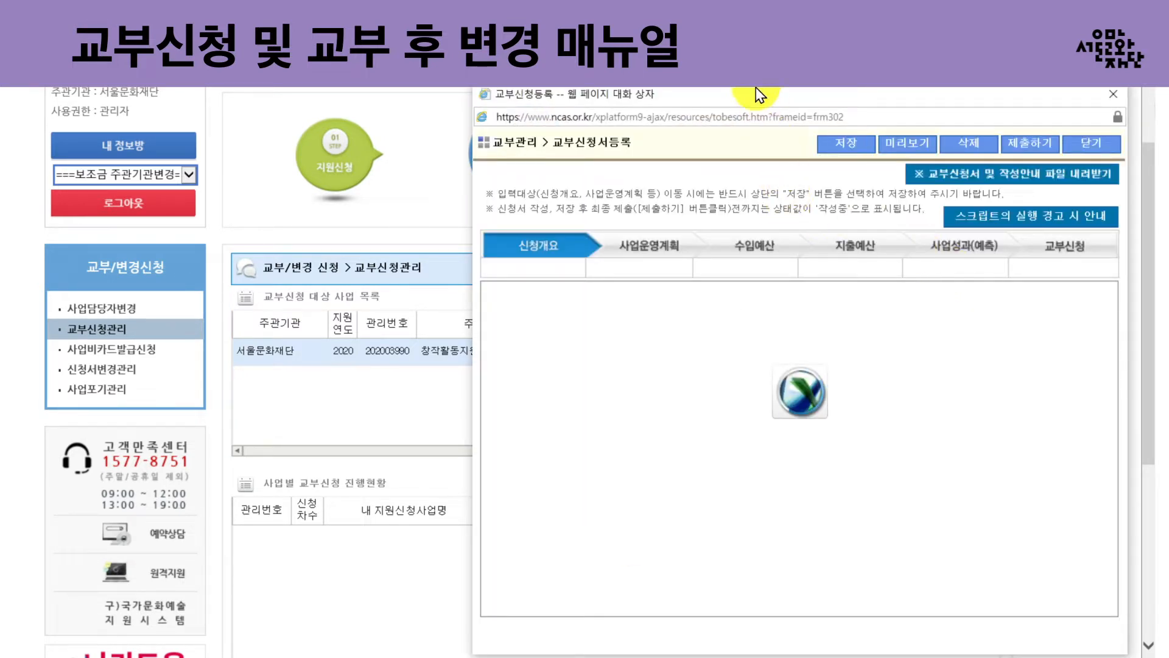
left_click_drag(754, 101, 540, 57)
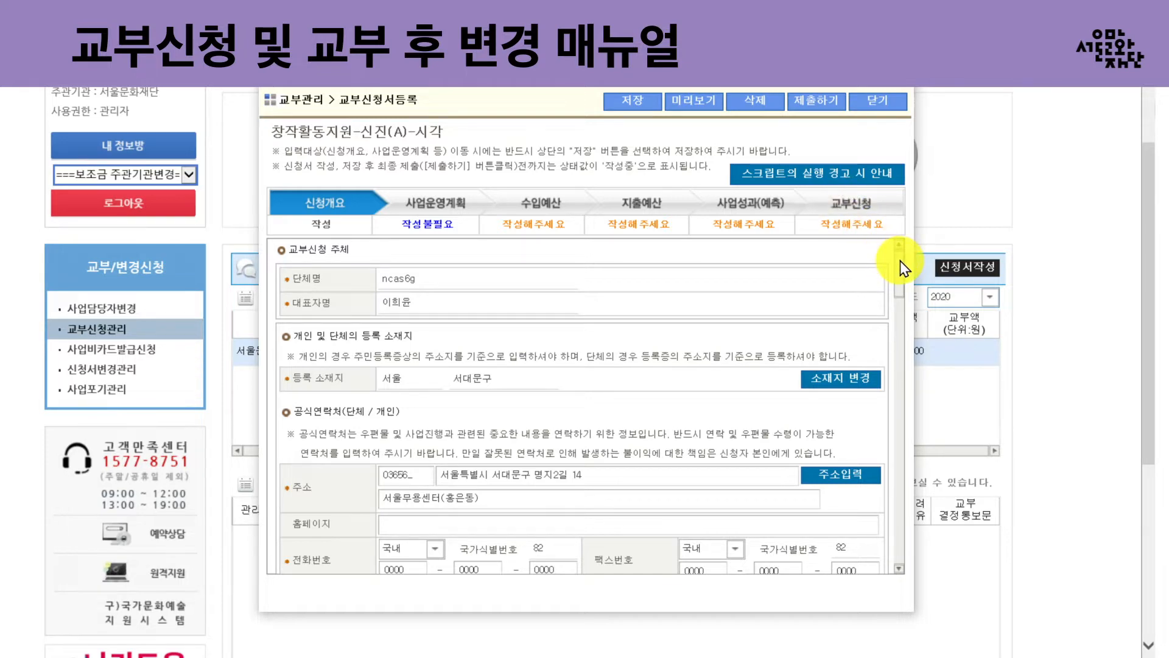
- Review the 신청개요 section of the grant application, then save it and proceed to the 수입예산 section
scroll(900, 261, "down", 1)
scroll(900, 262, "up", 1)
left_click_drag(902, 265, 906, 353)
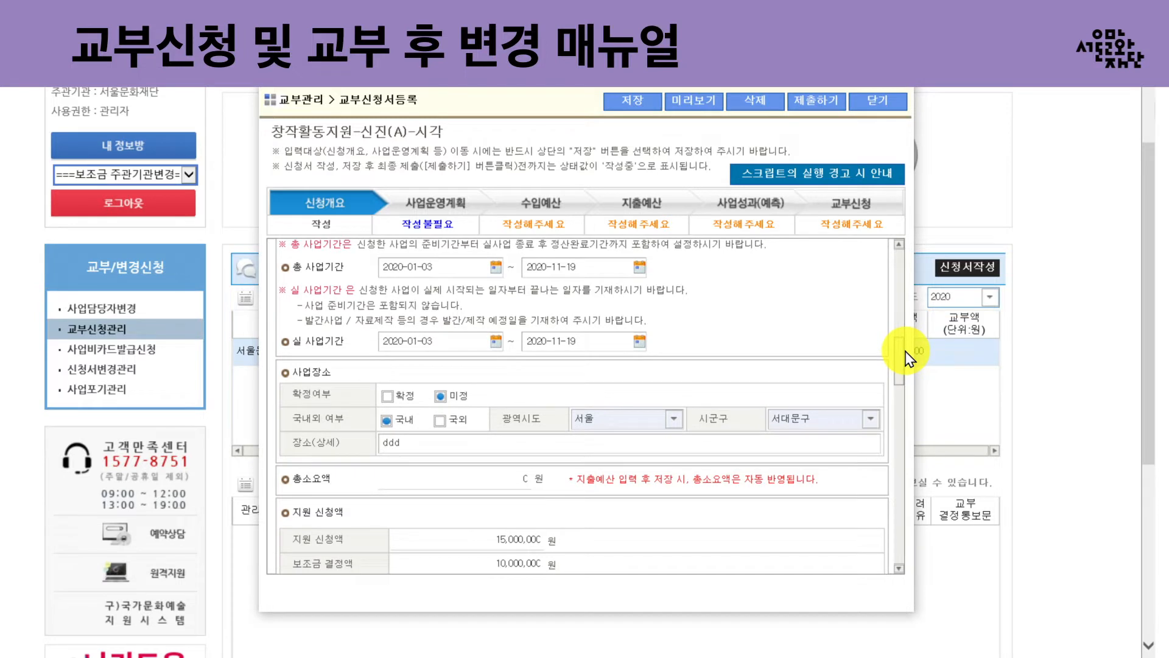
left_click_drag(906, 354, 904, 391)
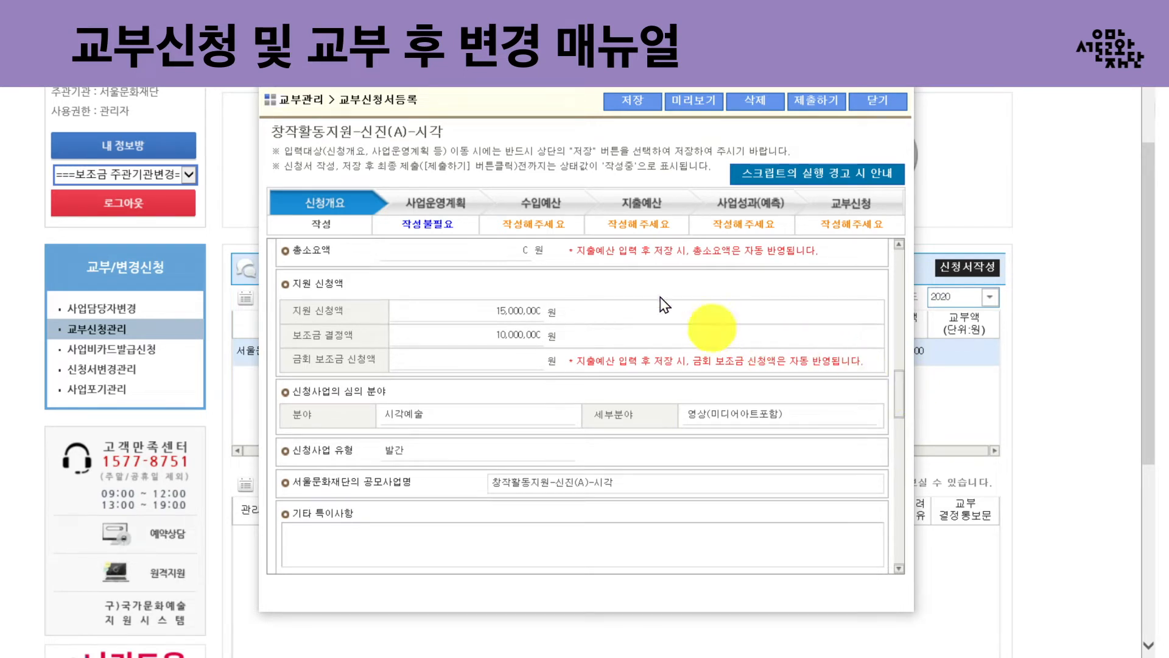
left_click(556, 204)
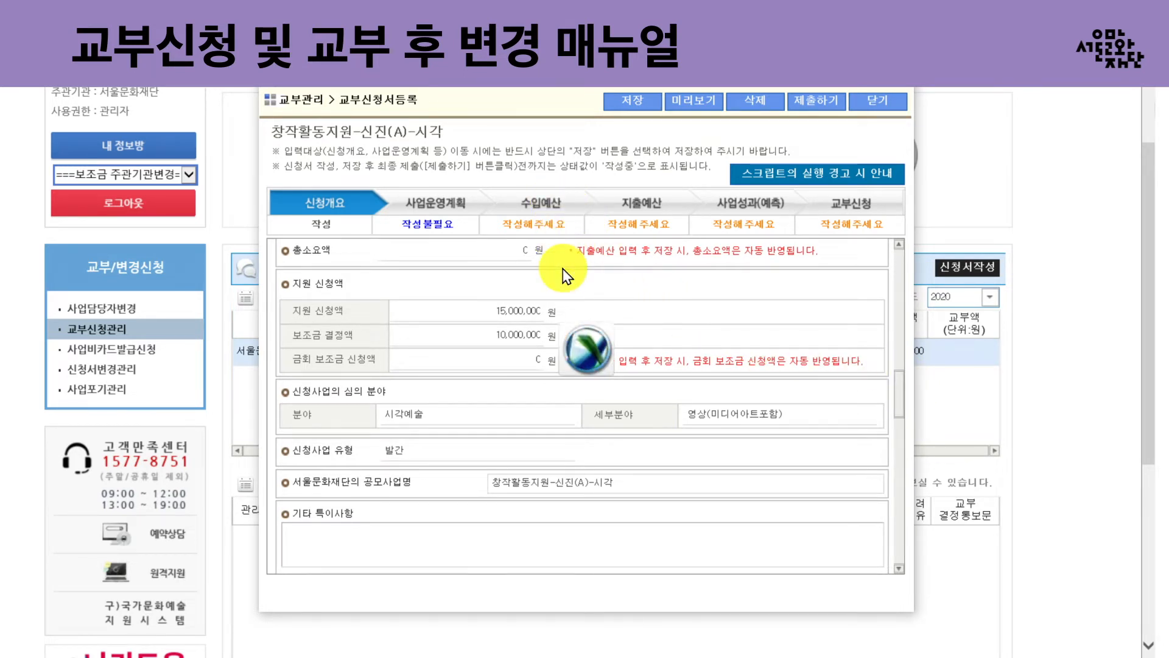
left_click(557, 392)
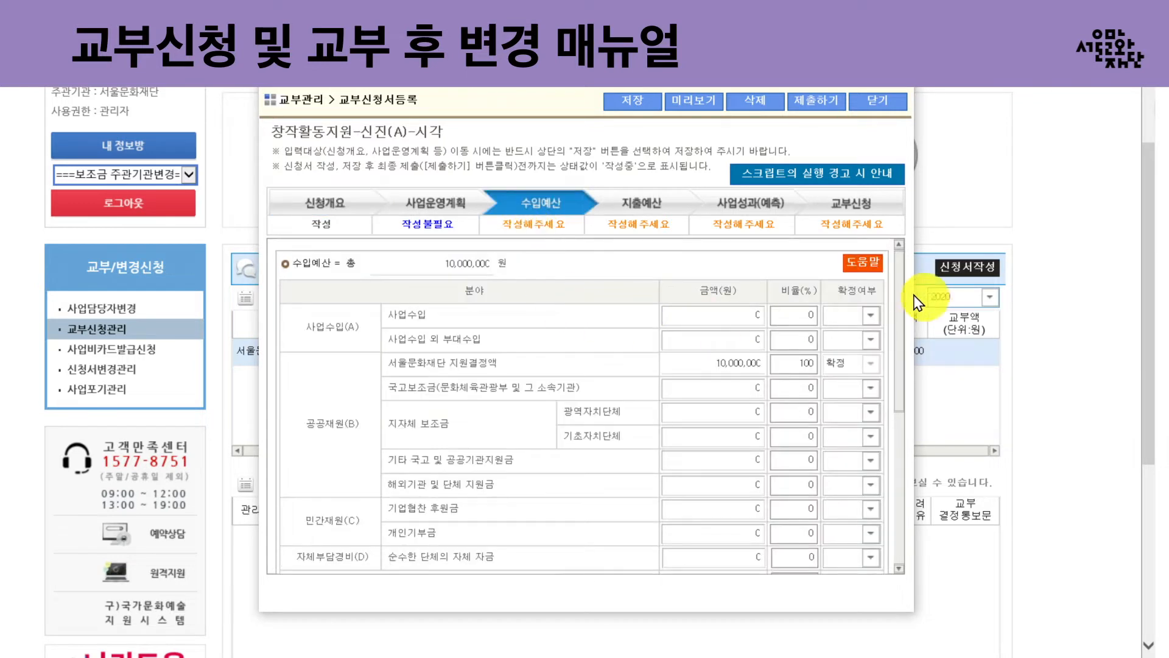
- Review the 수입예산 table down to 순수한 단체의 자체 자금, then save it and proceed to the 지출예산 section
left_click_drag(901, 290, 902, 294)
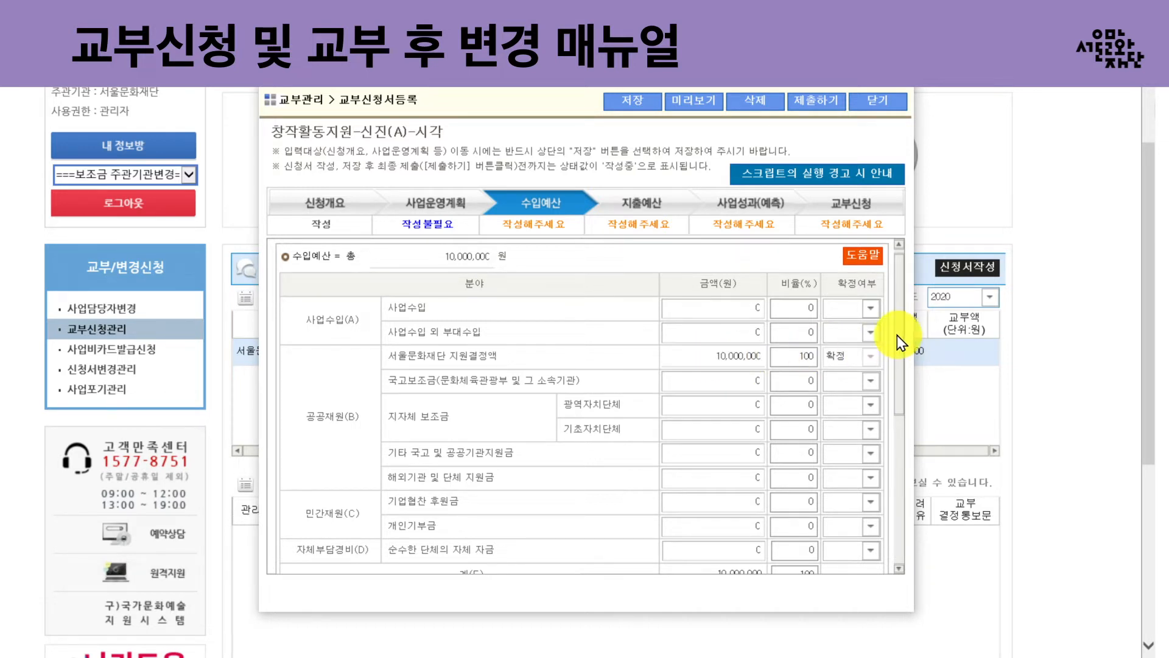
scroll(900, 335, "down", 1)
scroll(900, 356, "down", 1)
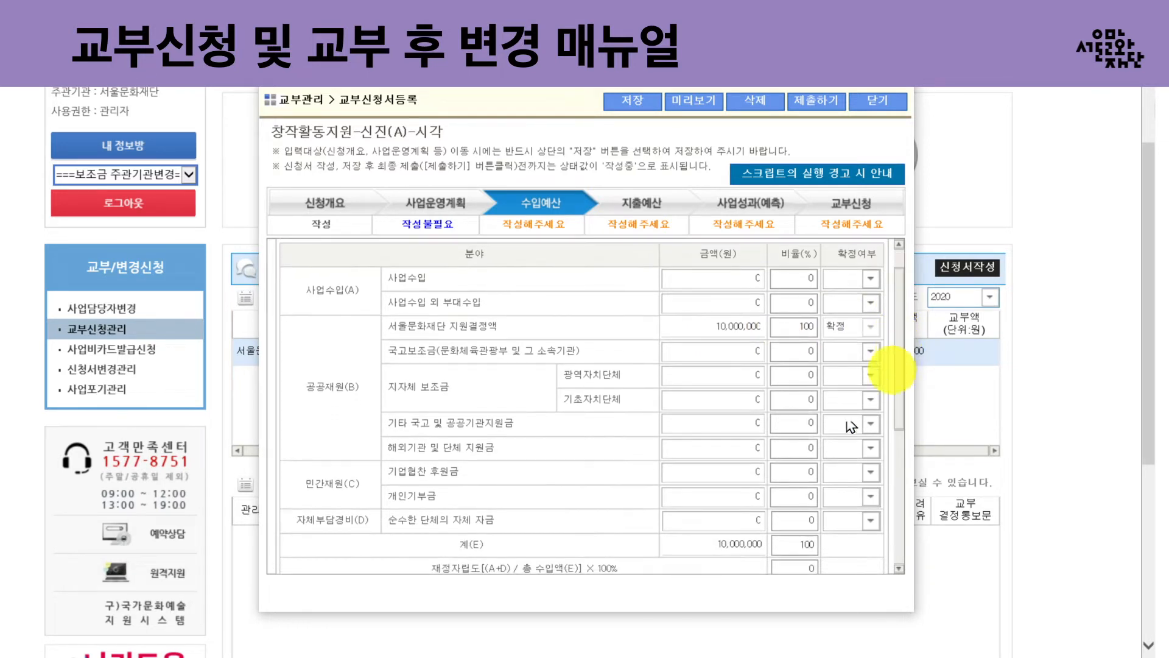
left_click(760, 521)
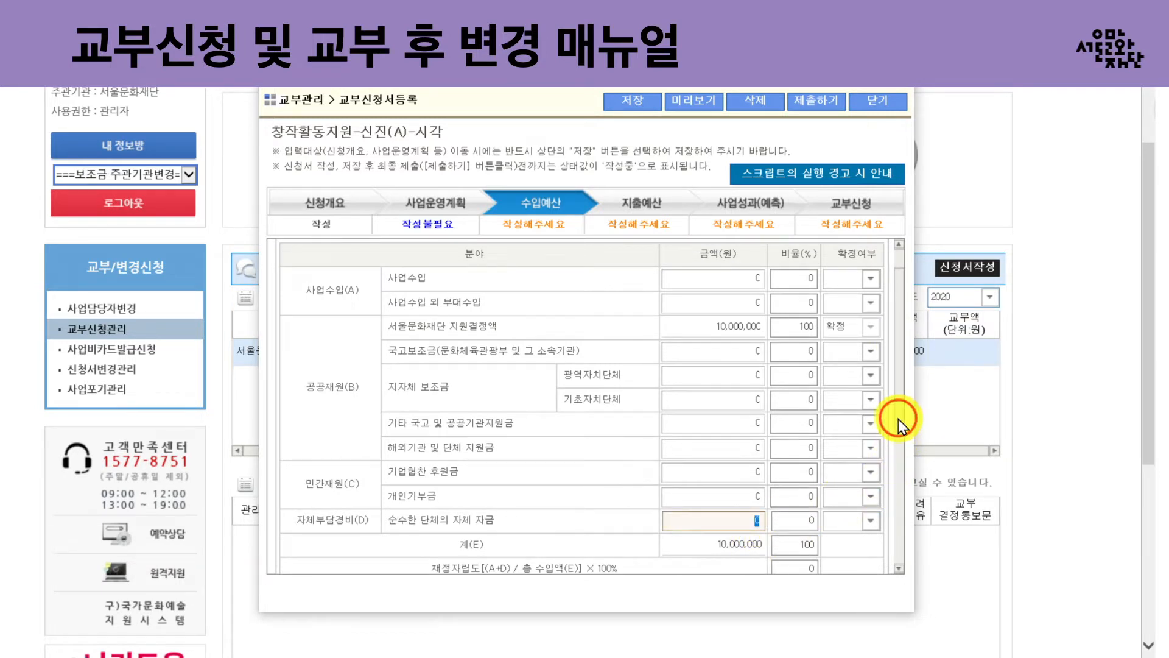
scroll(900, 420, "up", 2)
left_click(644, 207)
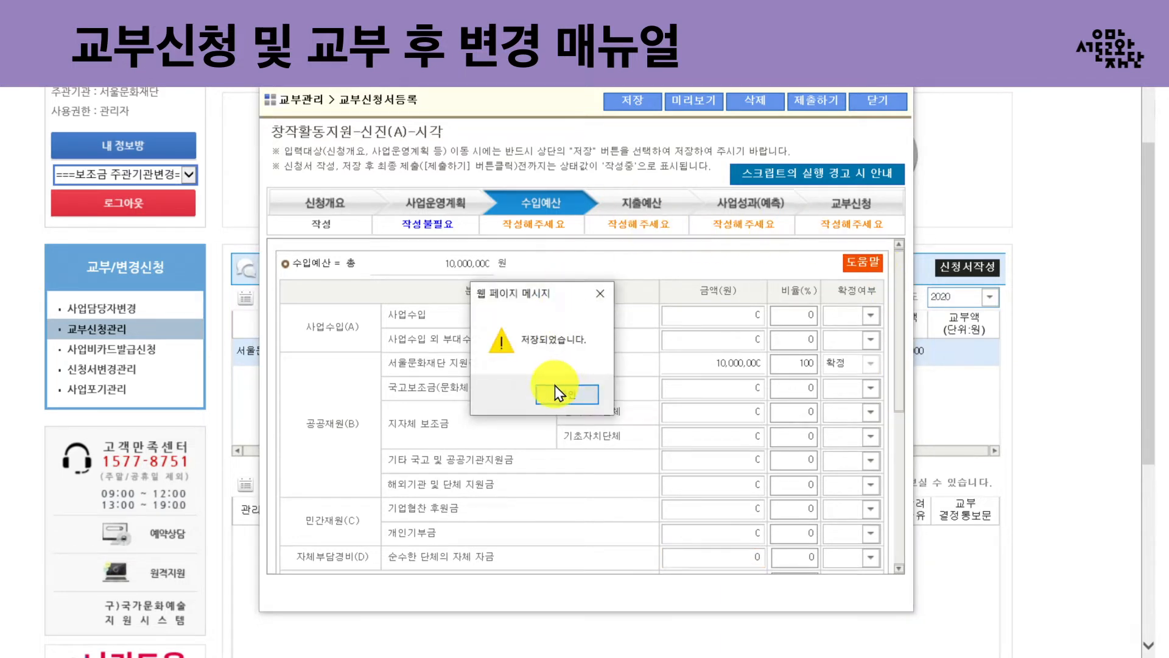
left_click(553, 390)
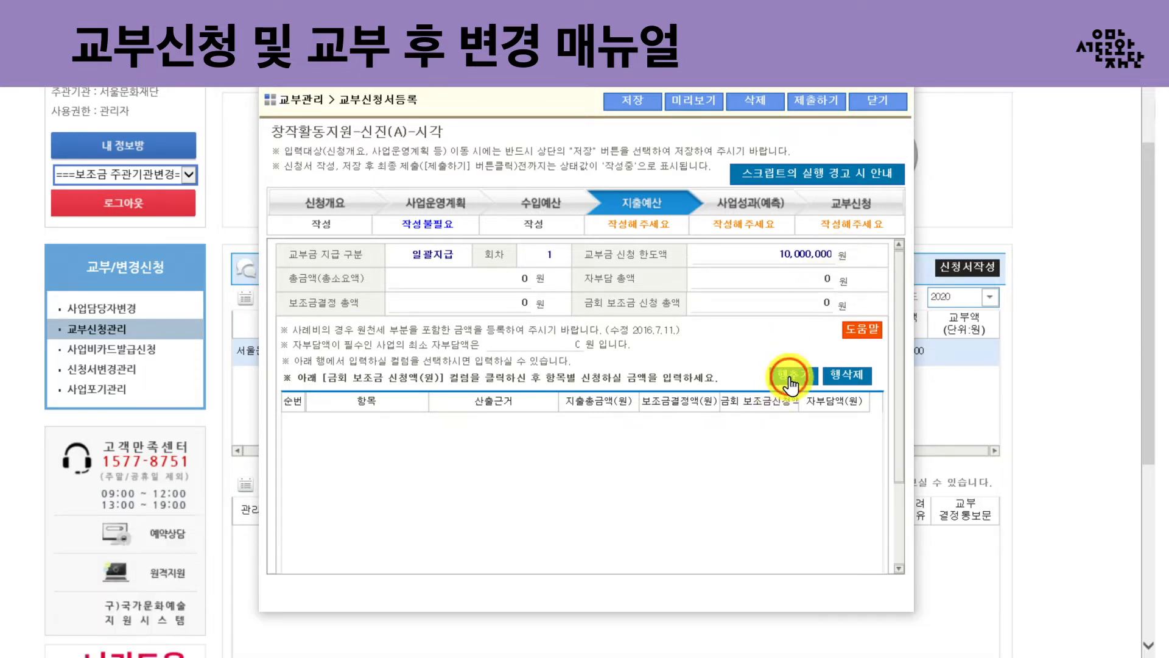
- Add a first expenditure row with the item 일반수용비>개인 사례비 and the calculation basis 활동비
left_click(790, 380)
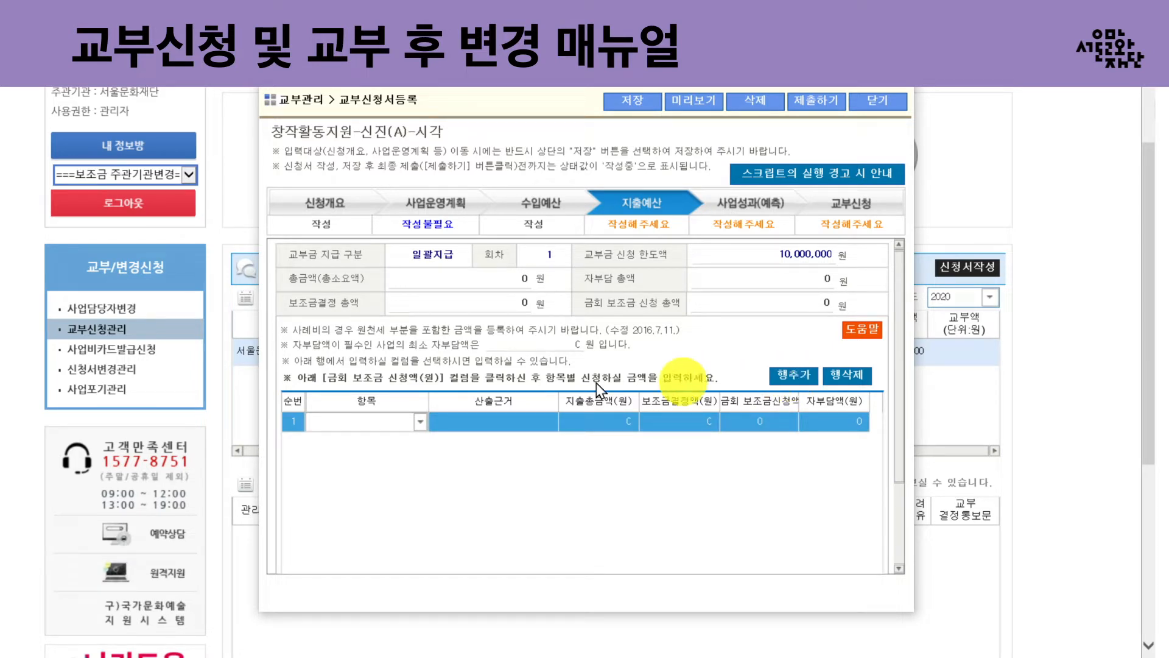
left_click(420, 422)
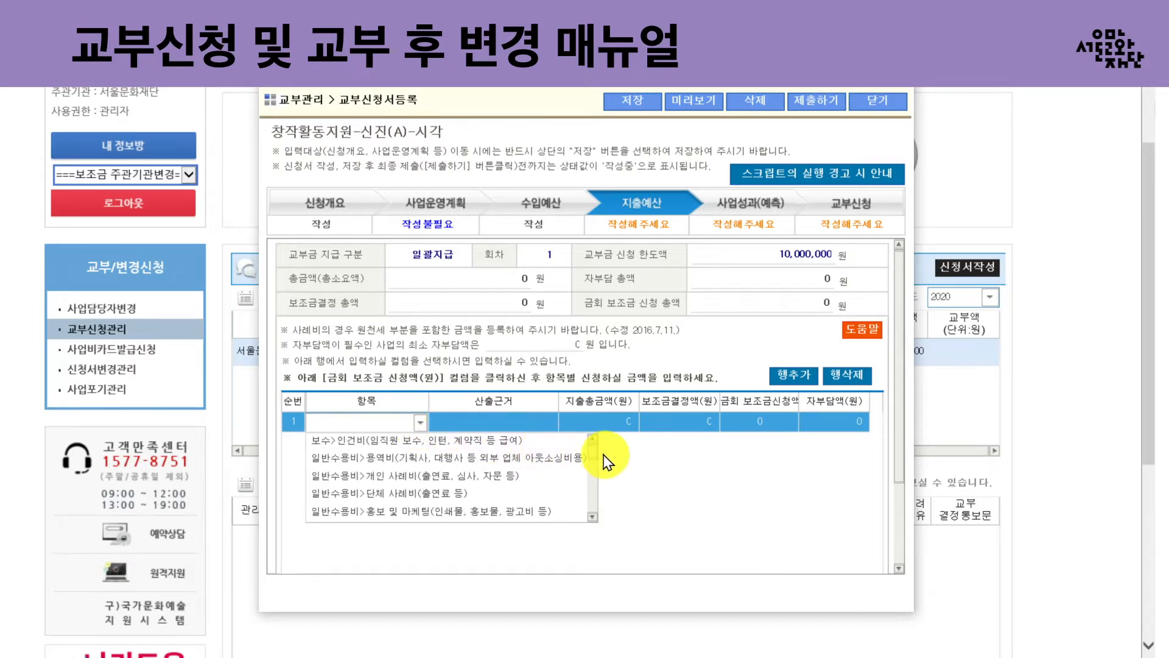
left_click_drag(593, 448, 595, 481)
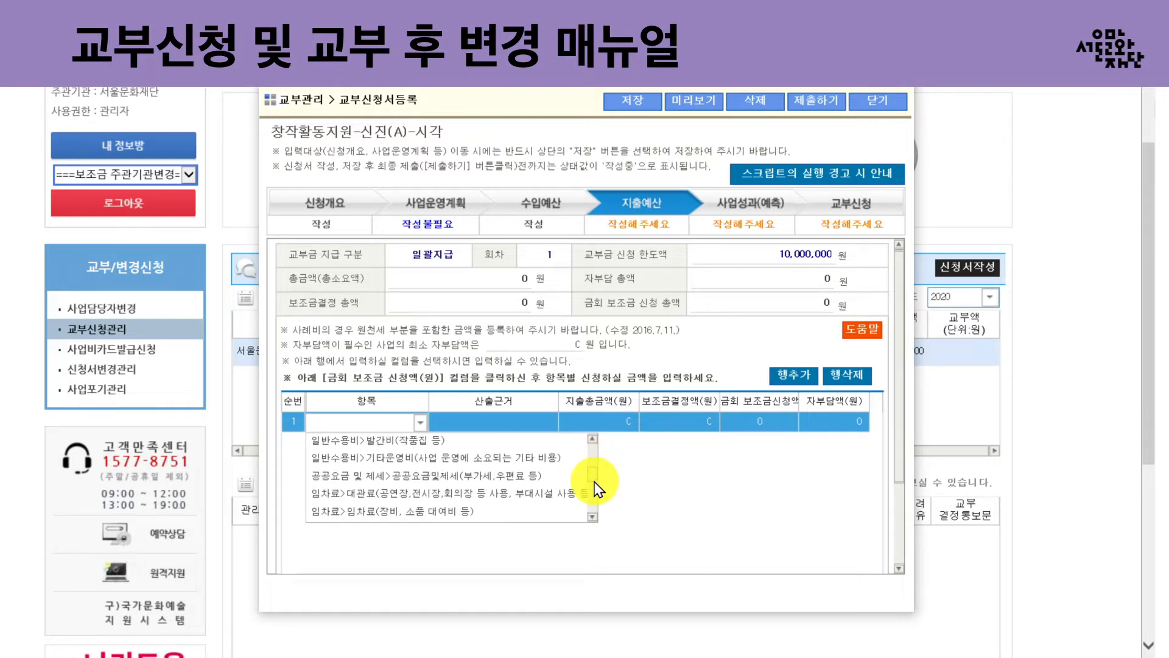
left_click_drag(595, 481, 595, 495)
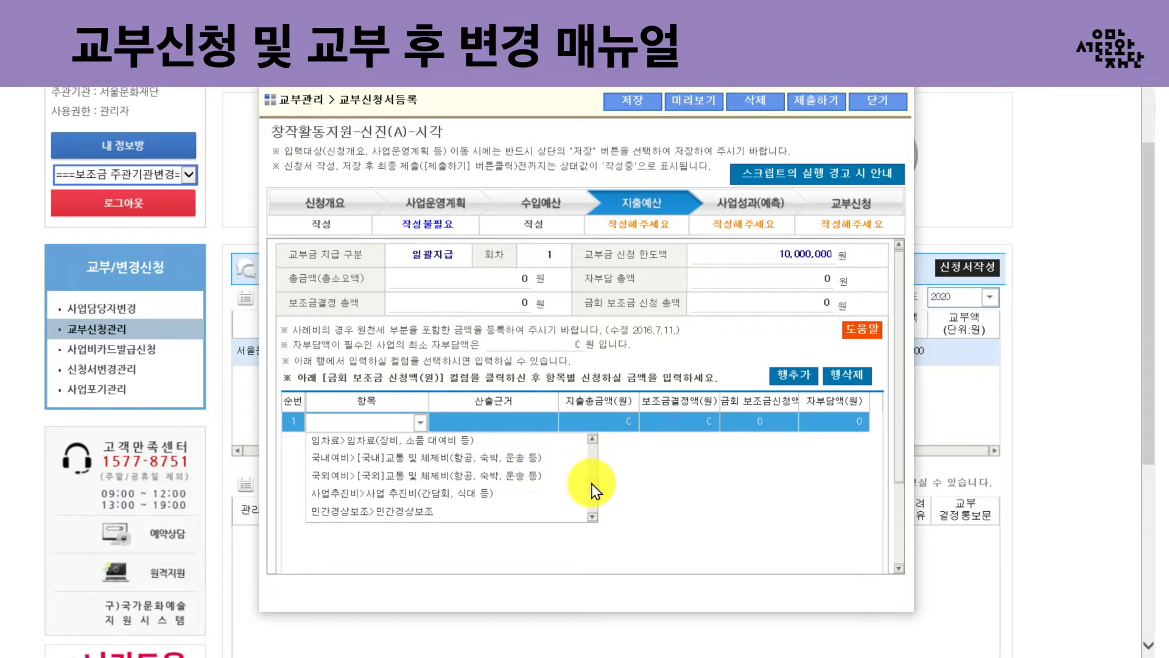
left_click_drag(596, 490, 595, 454)
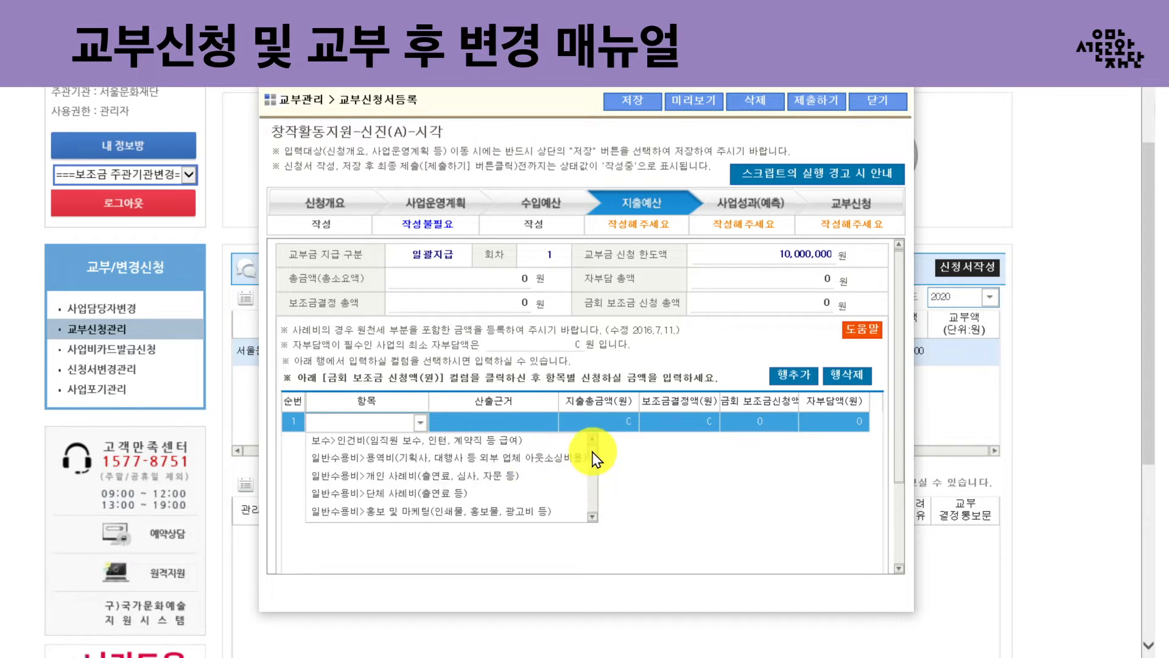
left_click(479, 475)
left_click(492, 421)
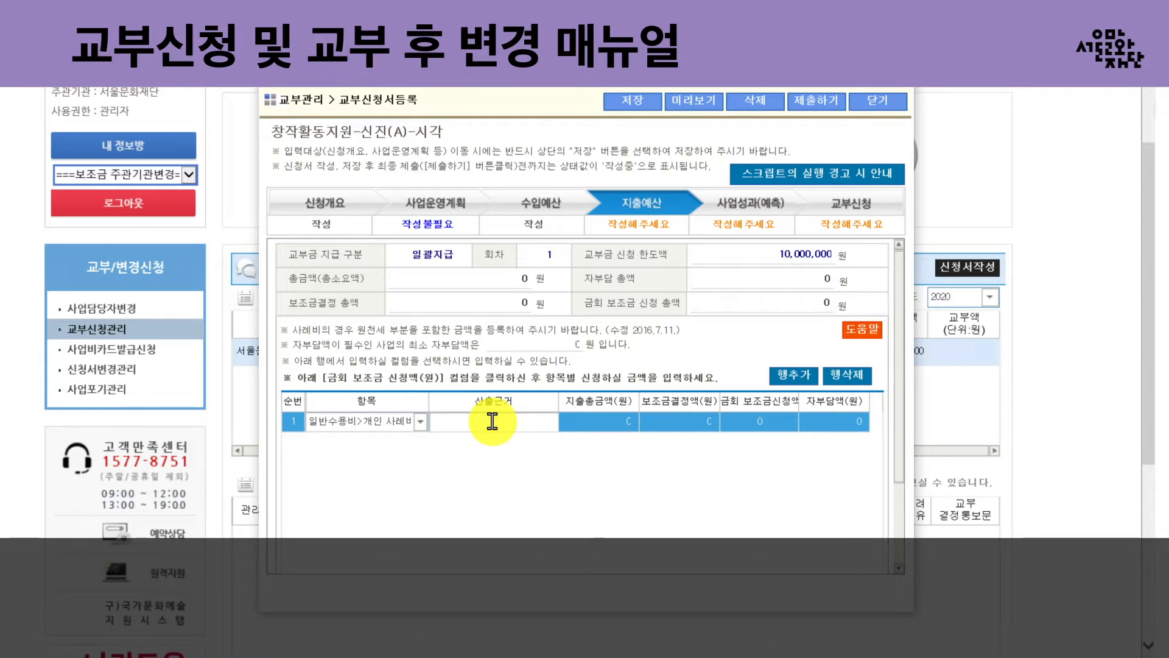
type("화")
type("동비")
- Set the 활동비 row's total expenditure, decided subsidy and currently requested subsidy to 3,000,000 won each
key("Tab")
left_click(658, 420)
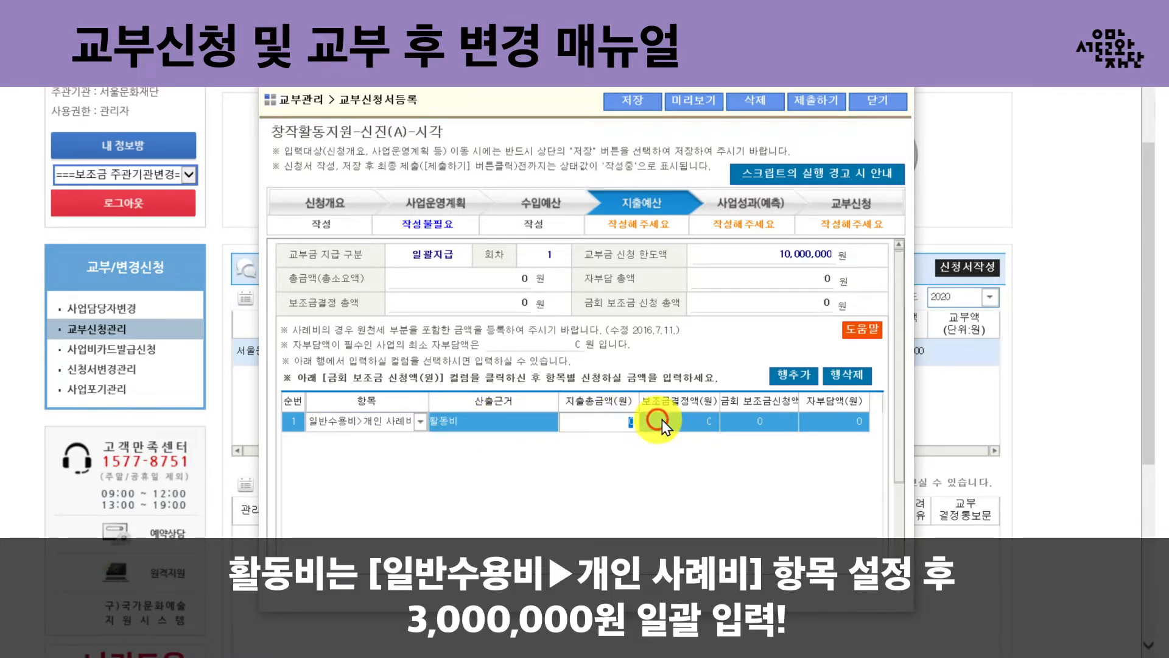
type("3000000")
left_click(663, 419)
type("3,000,000")
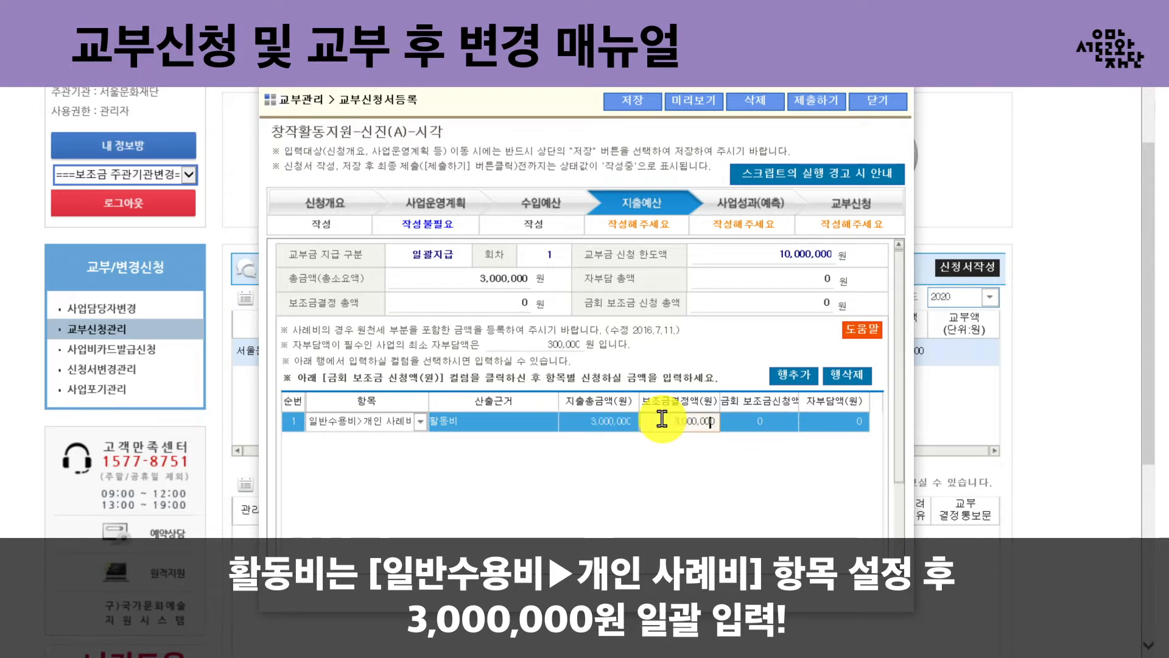
key("Tab")
type("3000000")
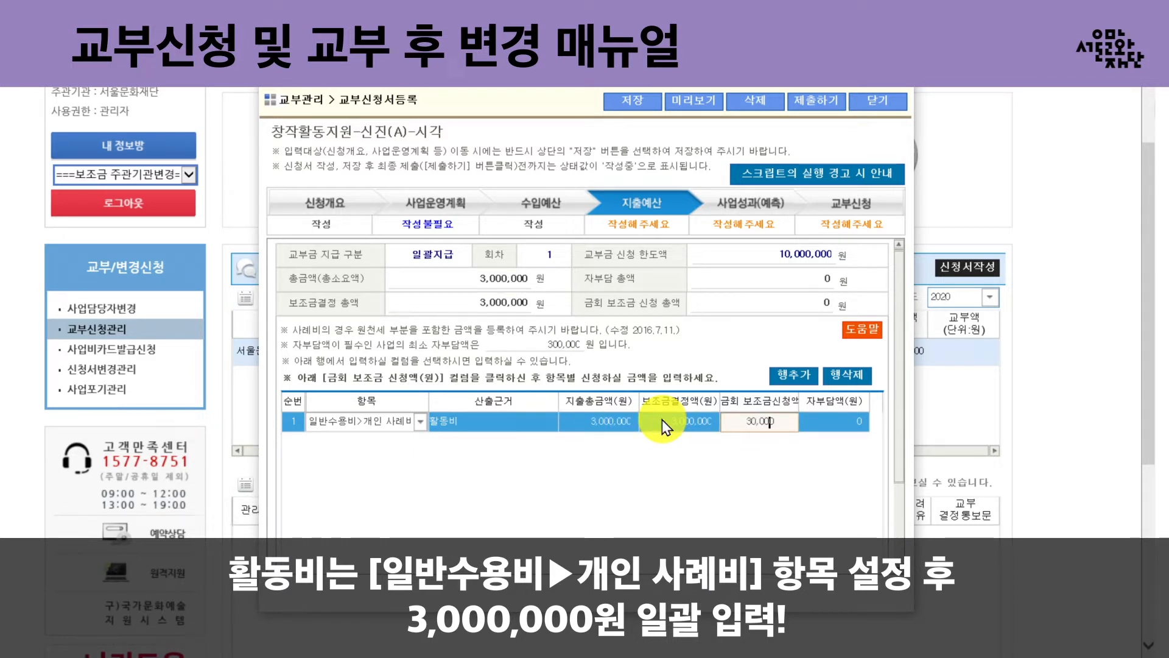
left_click(664, 472)
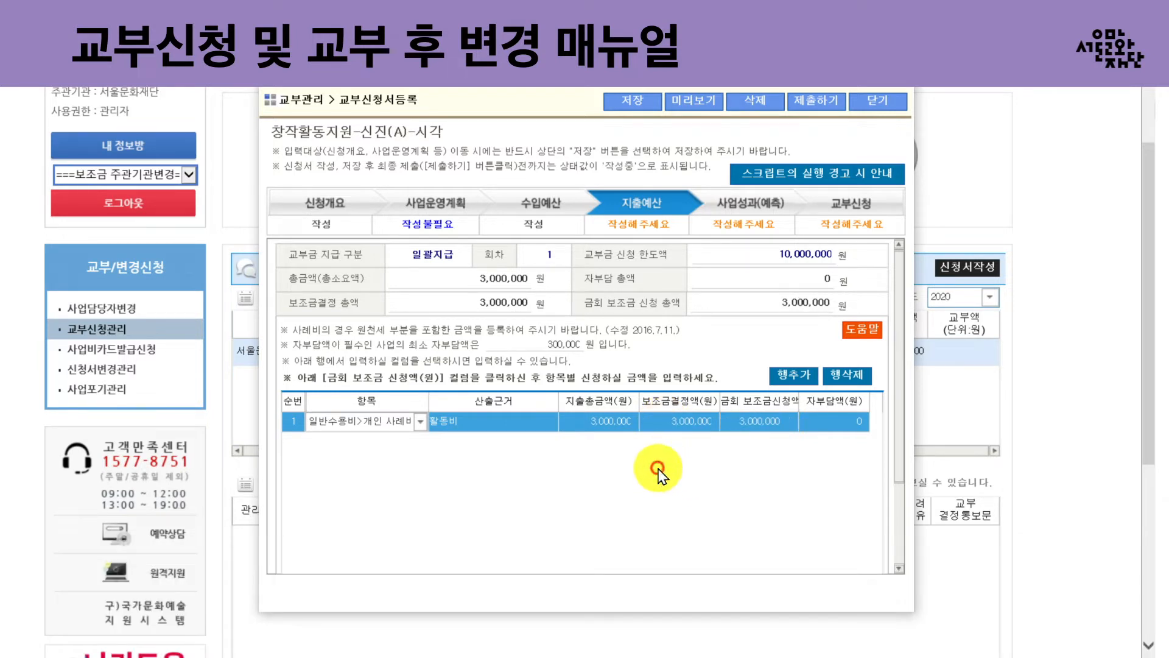
left_click(843, 419)
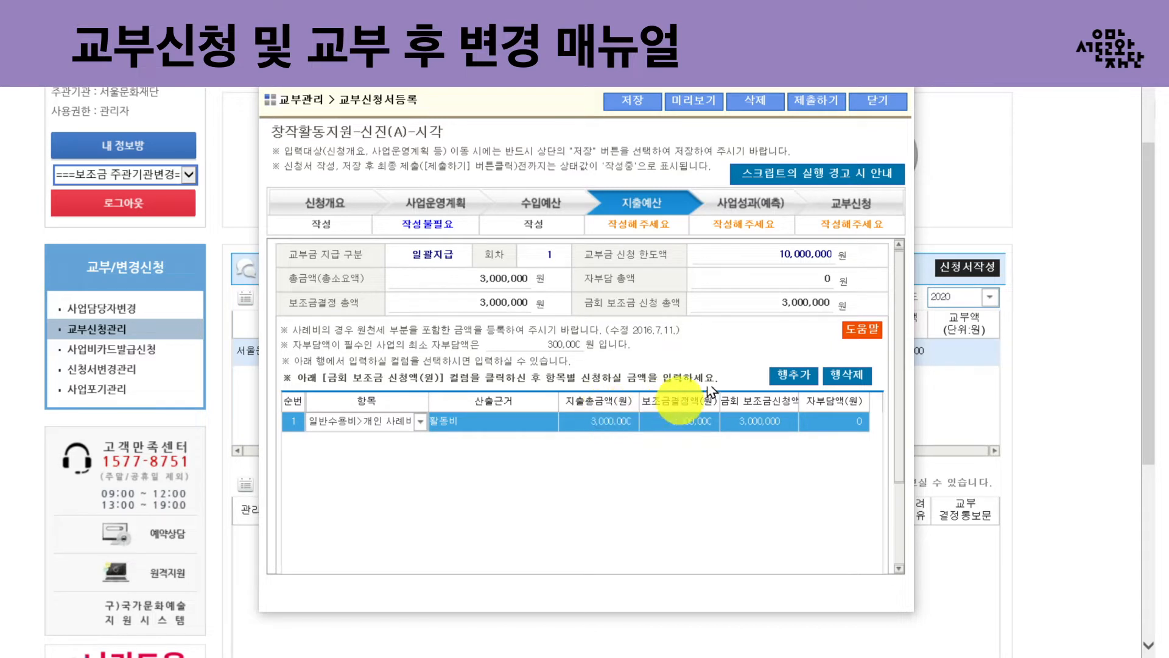
- Add a second expenditure row with the item 일반수용비>개인 사례비 and the calculation basis 배우 5명x100만원
left_click(794, 376)
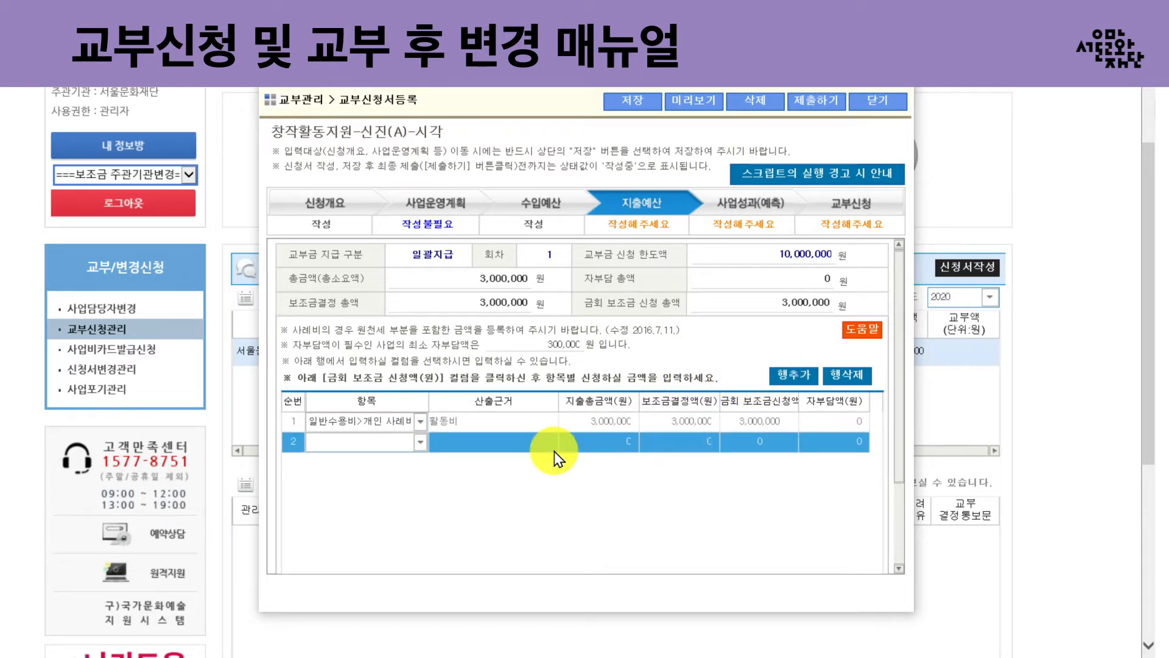
left_click(420, 443)
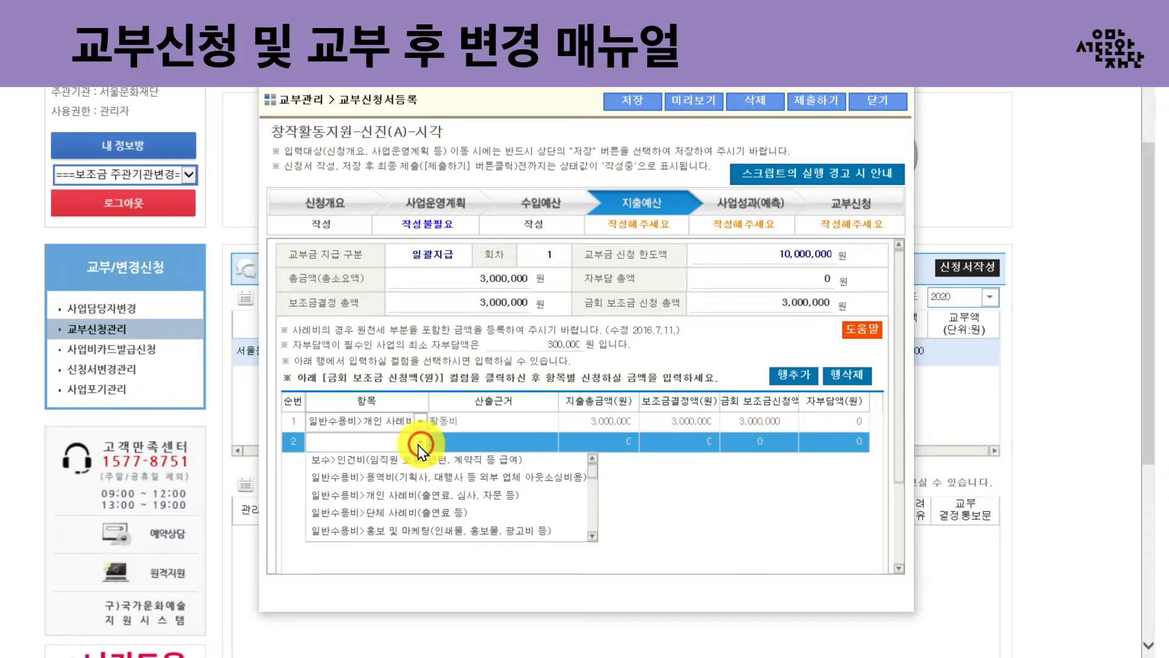
left_click(386, 504)
left_click(478, 441)
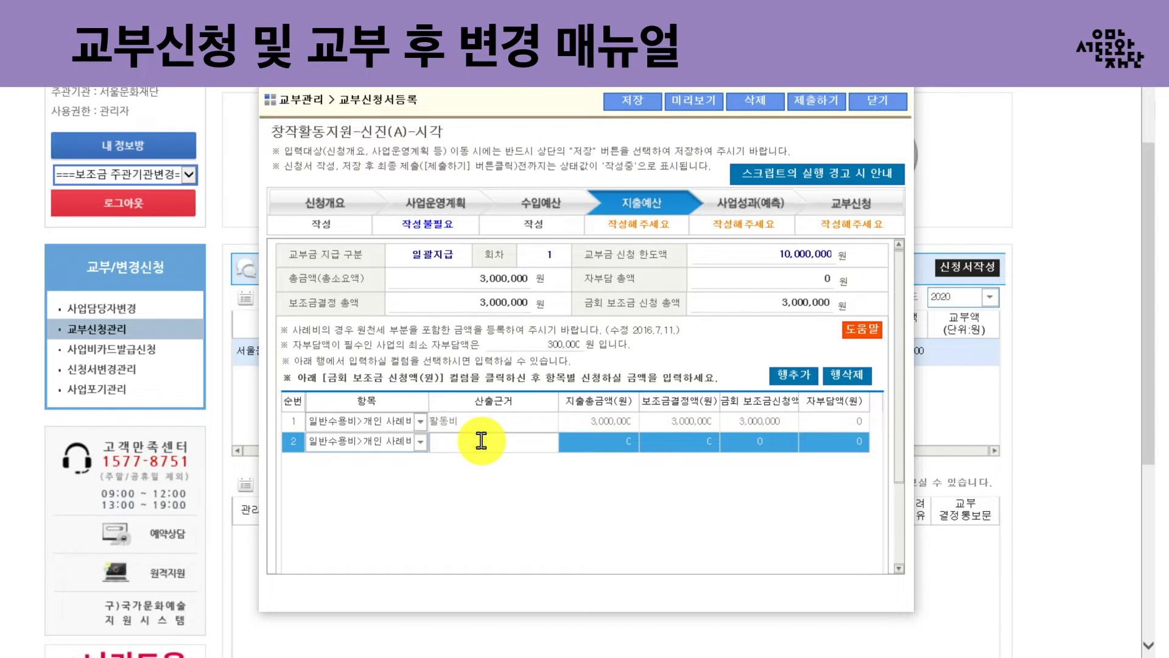
type("배우 5명x100만원")
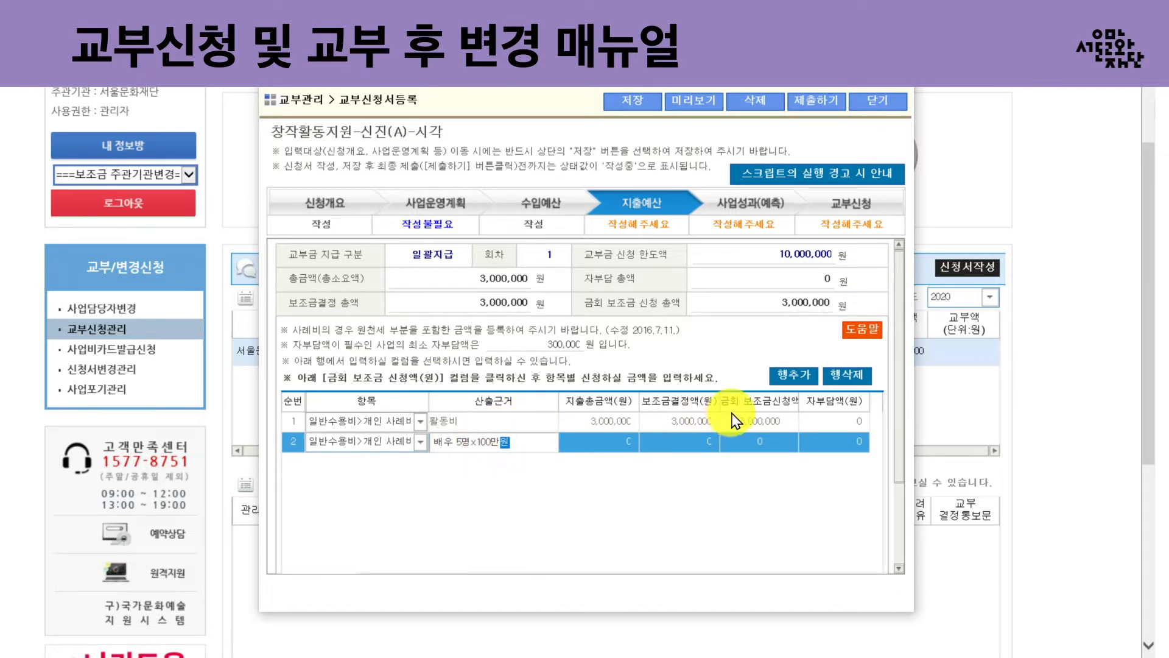
- Add a third expenditure row with the item 일반수용비>원천세 and the calculation basis 배우 5명x100만원
left_click(792, 379)
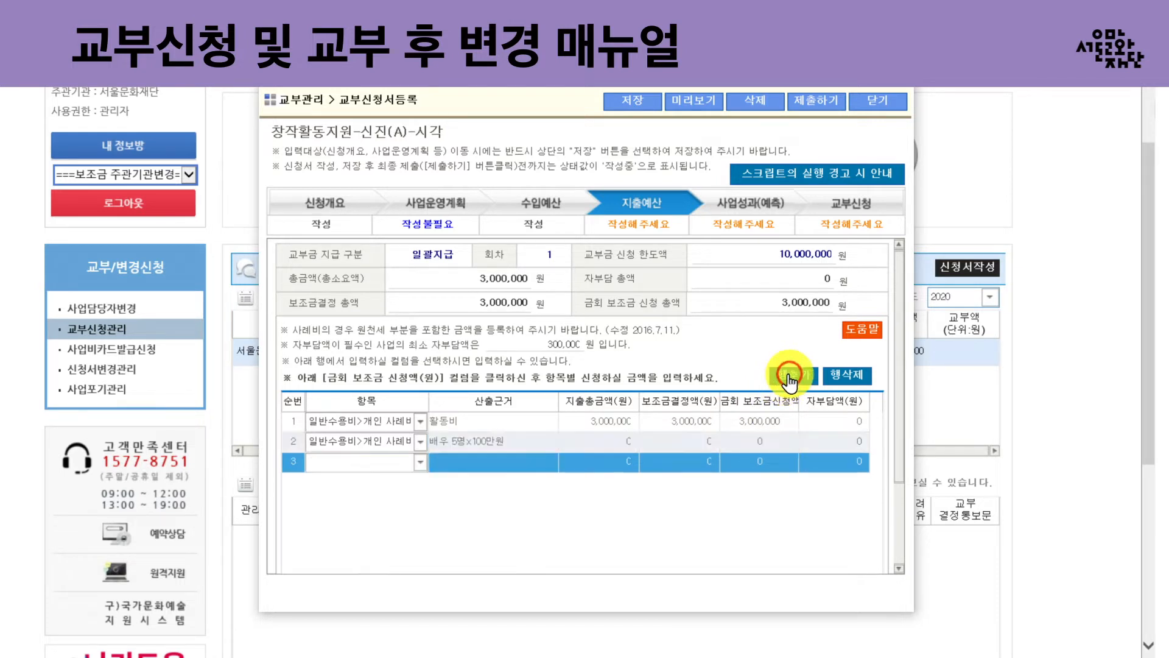
left_click(420, 462)
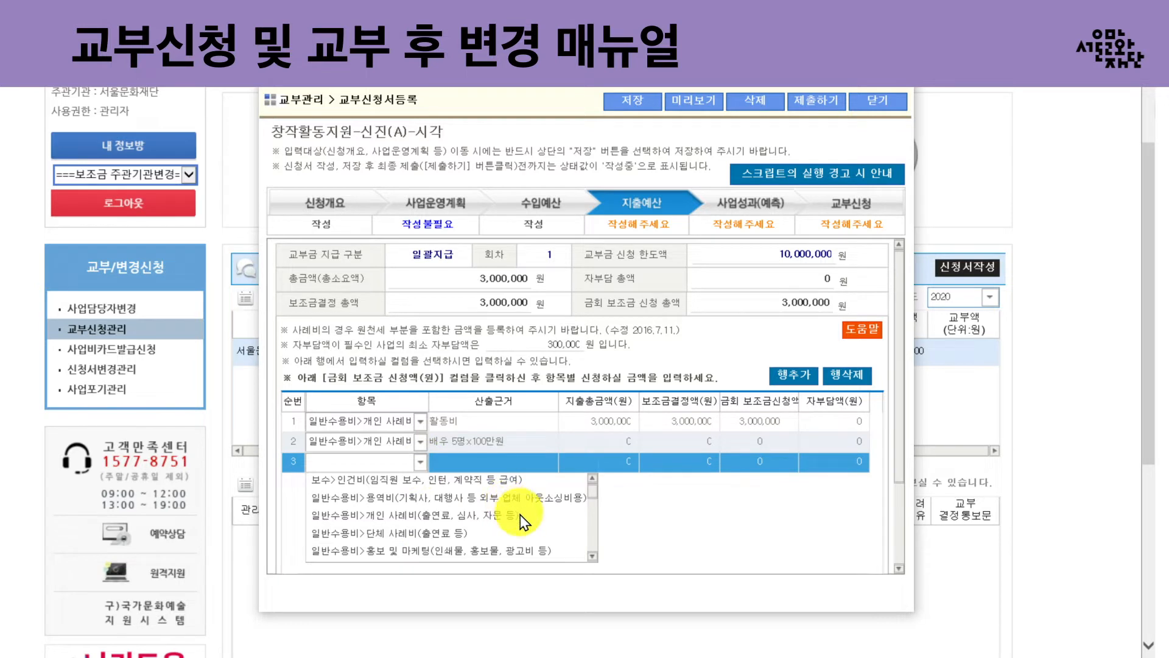
left_click_drag(594, 493, 587, 540)
left_click(444, 514)
left_click(493, 460)
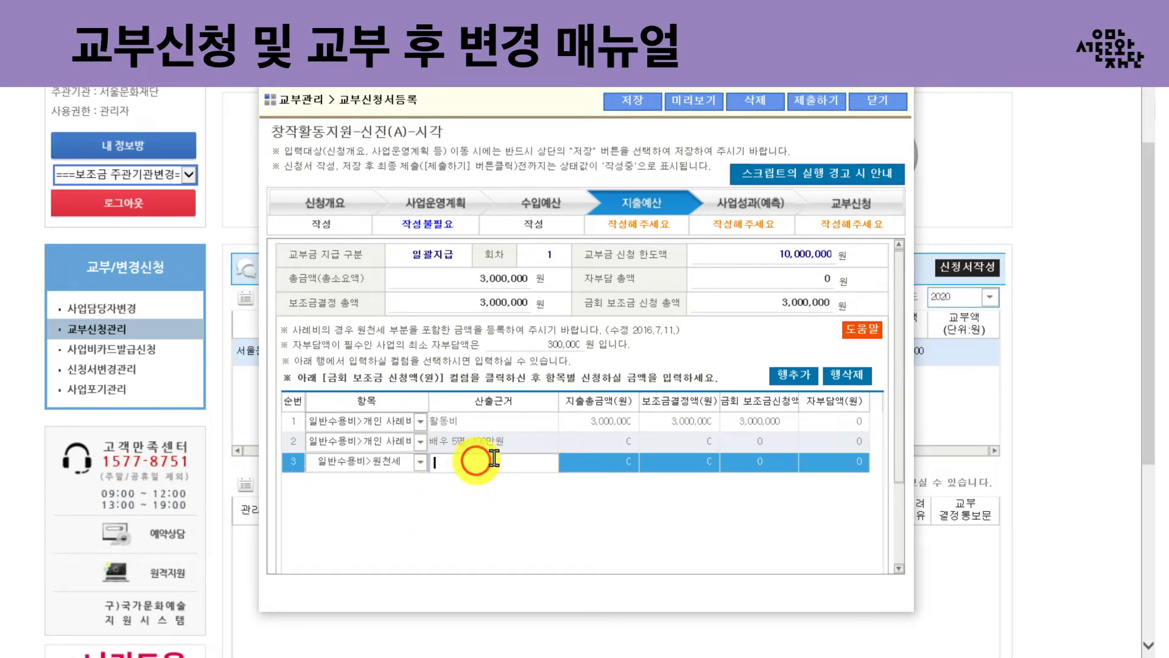
type("배우 5명x100만원")
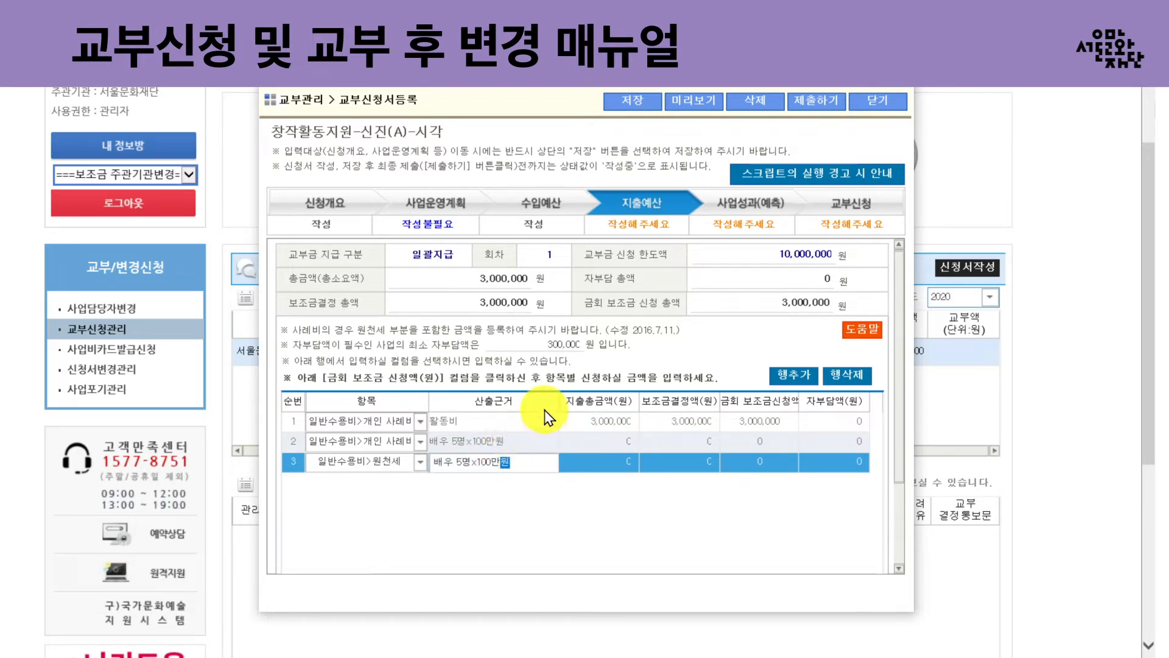
- Extend the 원천세 row's calculation basis with x3.3% and set its total expenditure, decided subsidy and currently requested subsidy to 165,000 won each
key("Hangul")
type("x3,3%")
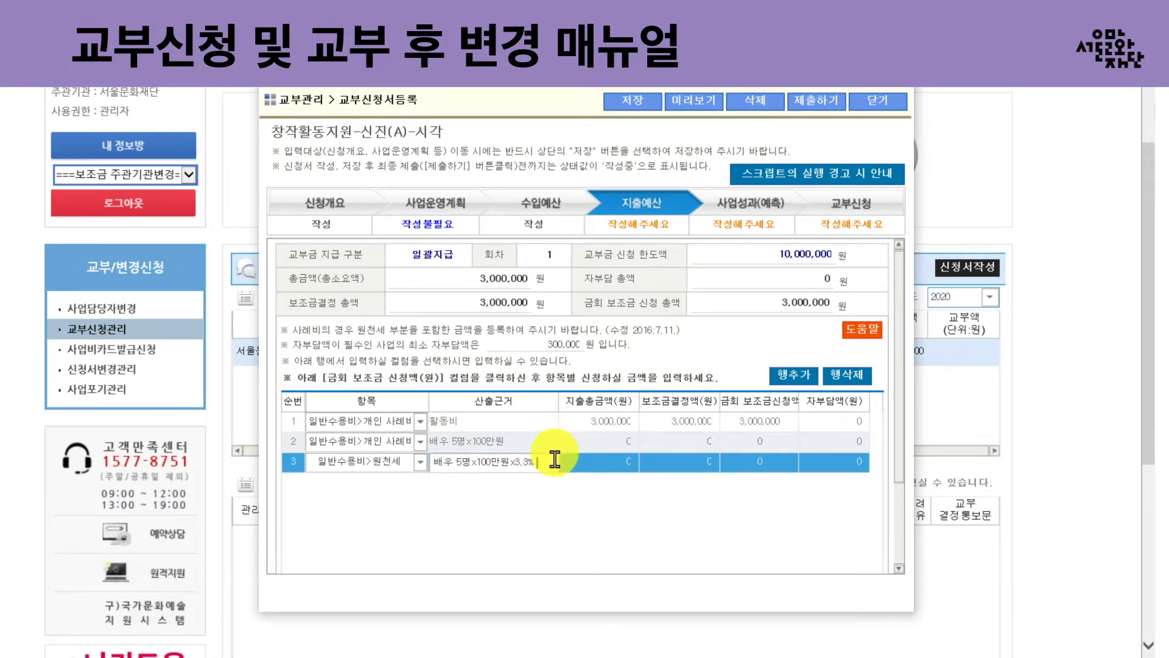
left_click(616, 461)
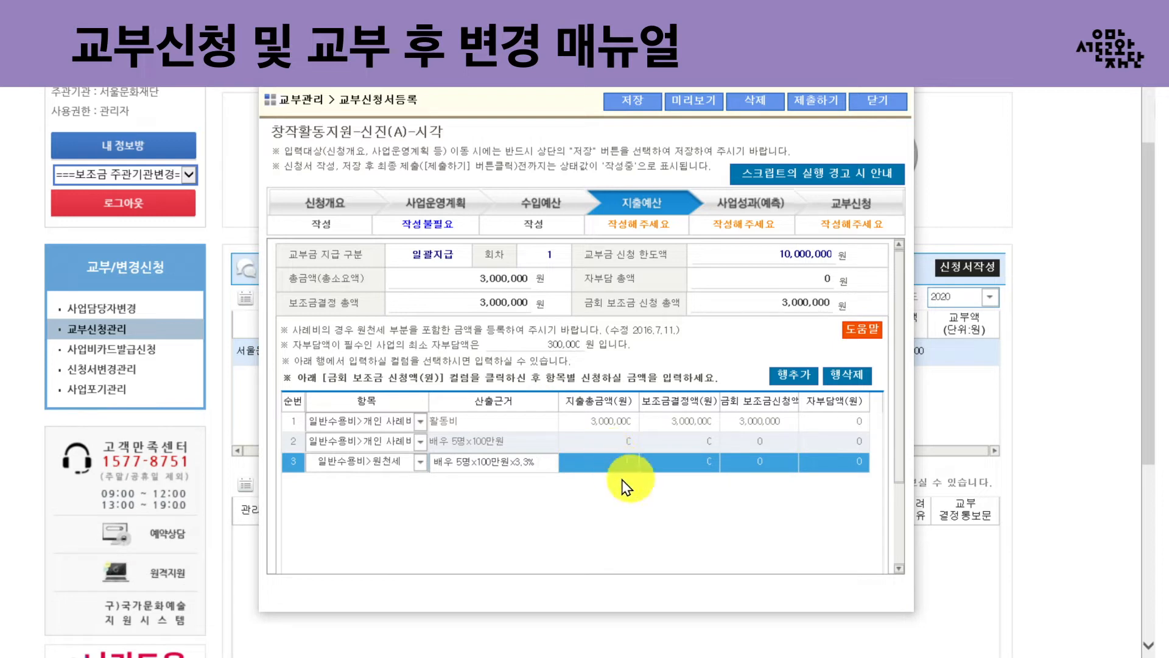
left_click(621, 461)
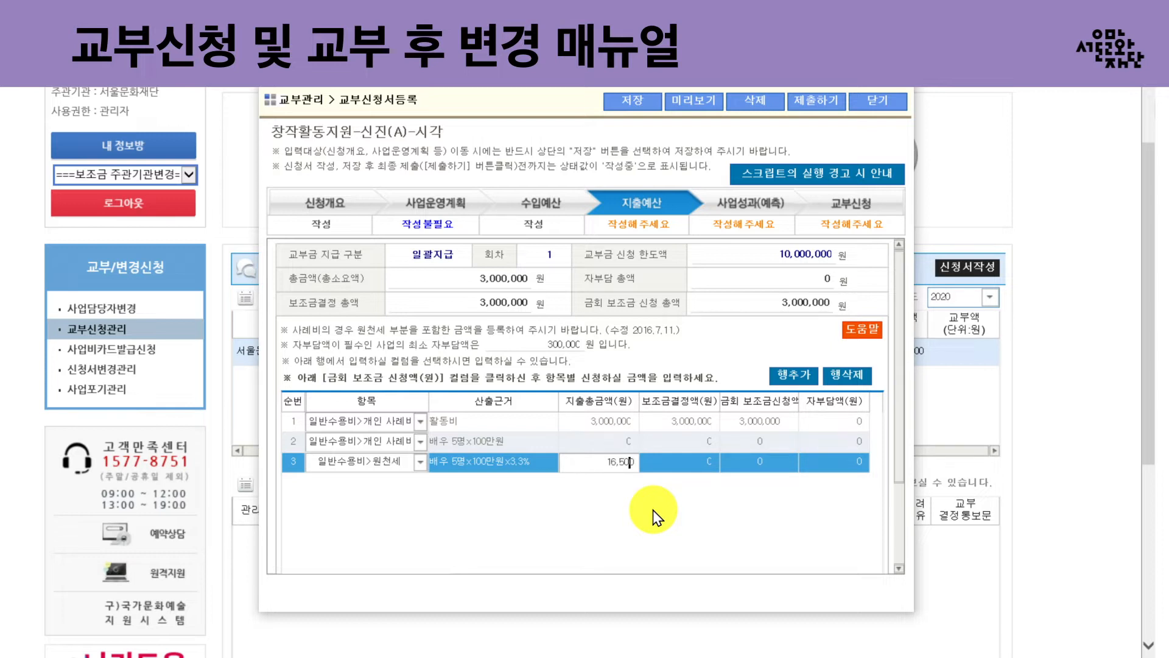
left_click(693, 463)
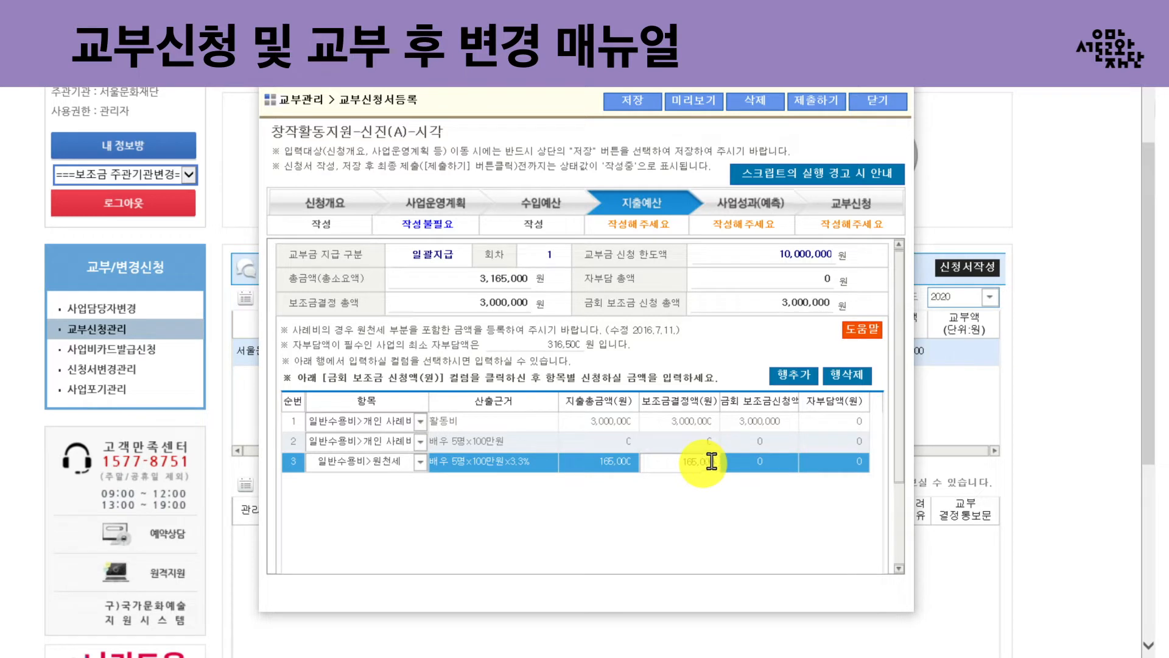
left_click(735, 462)
type("165,000")
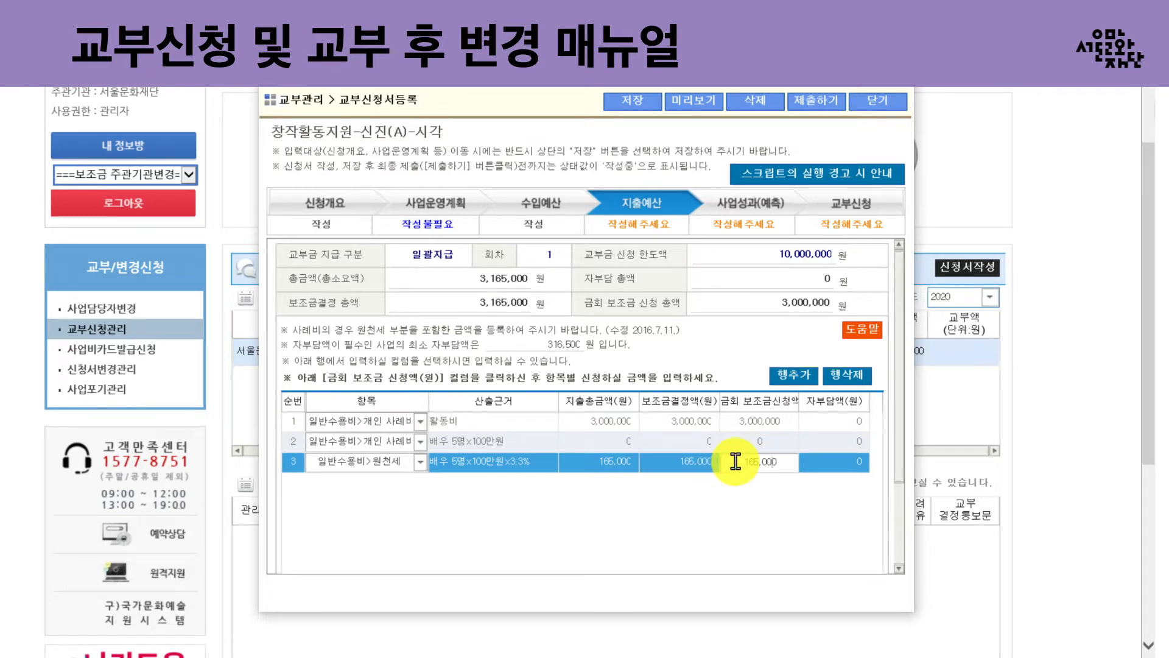
- Set the second row's (배우 5명x100만원) total expenditure, decided subsidy and currently requested subsidy to 4,835,000 won each
left_click(627, 439)
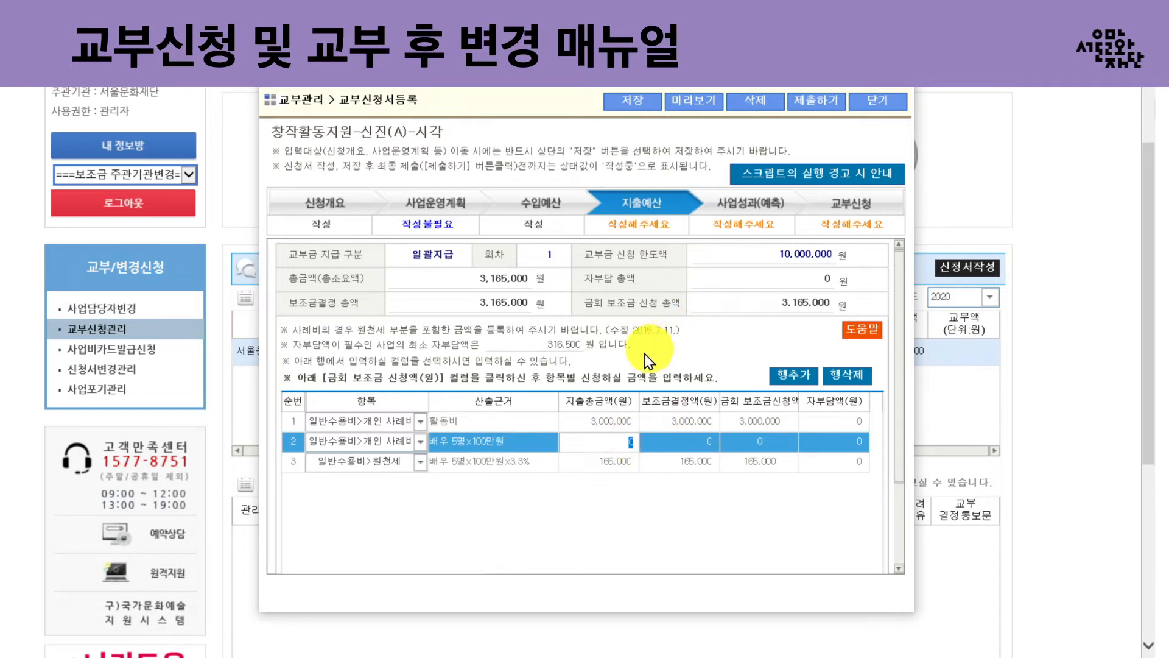
type("4")
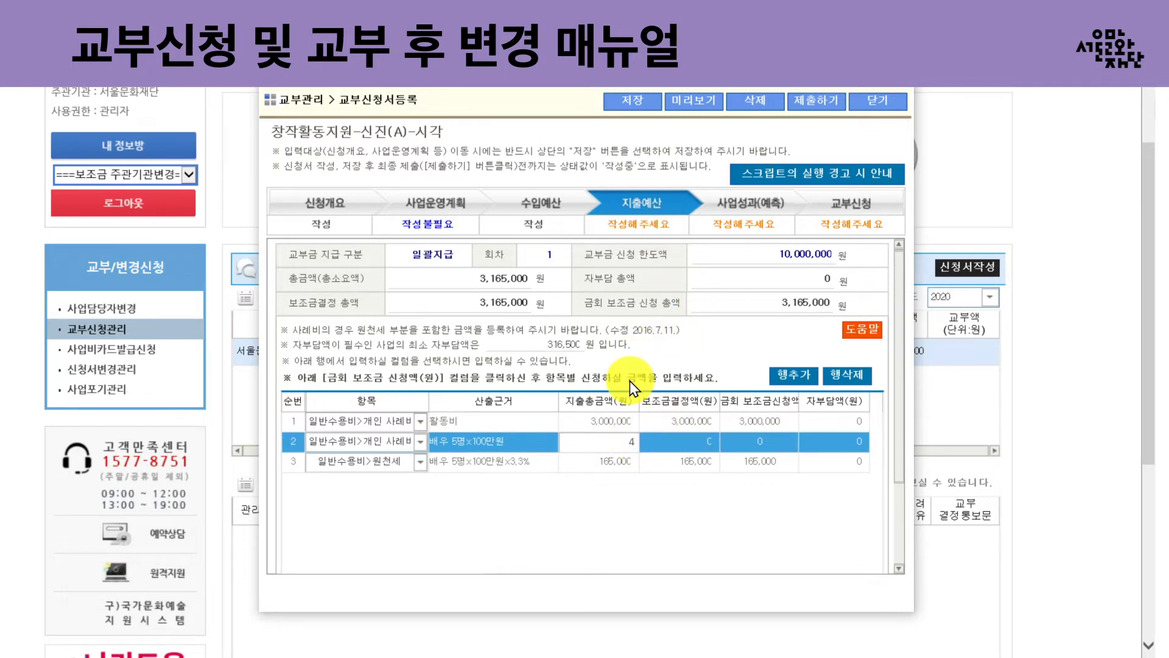
type(",835,000")
left_click(704, 441)
left_click_drag(705, 442, 719, 440)
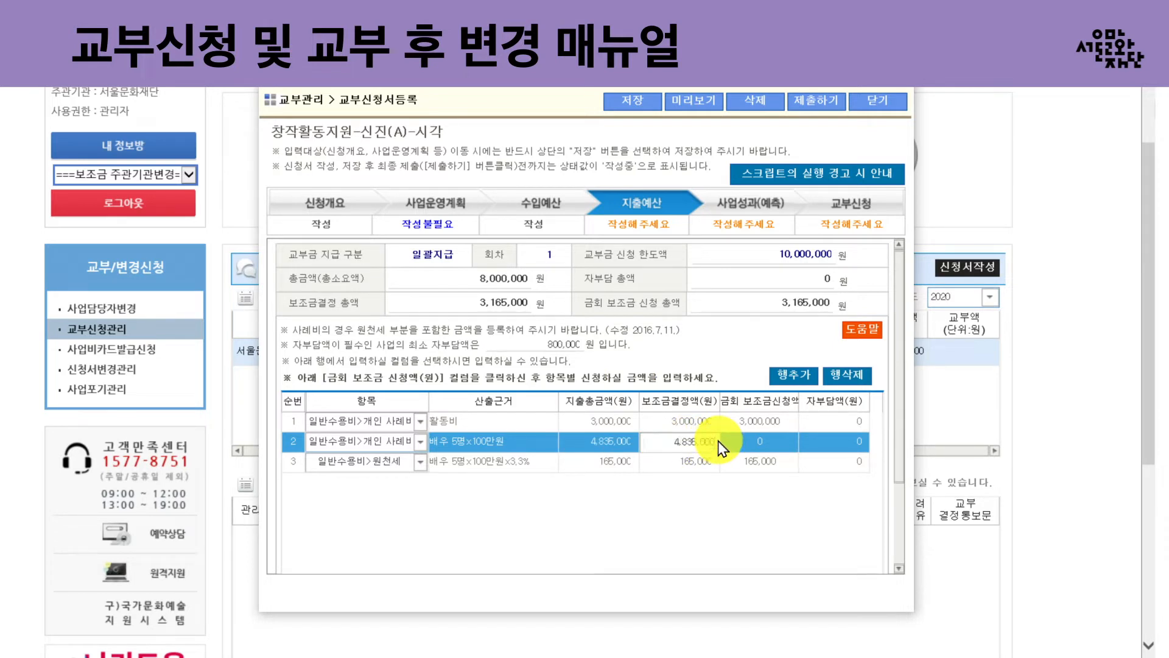
left_click(782, 442)
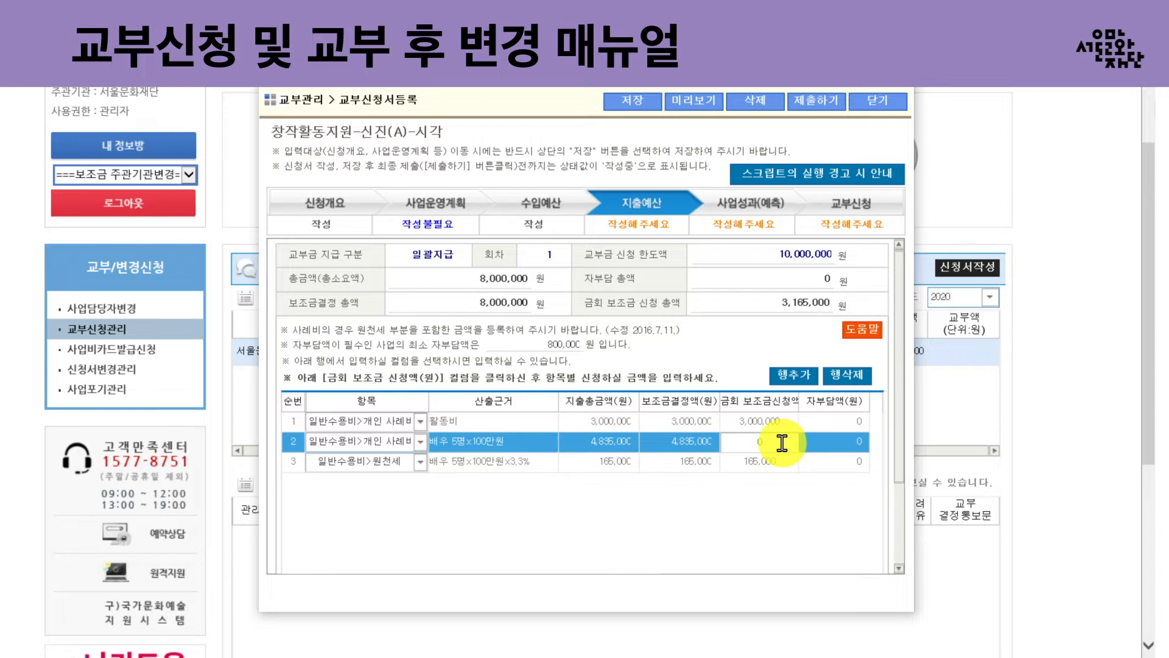
type("4,835,000")
left_click(778, 461)
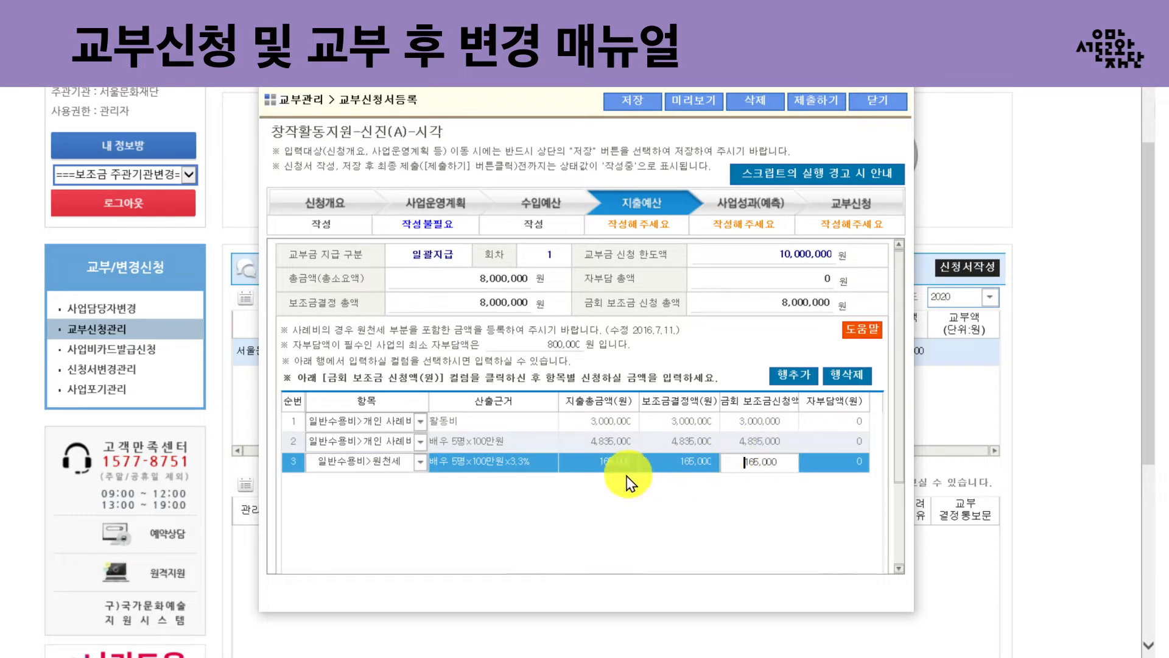
- Add a fourth expenditure row with the item 일반수용비>홍보 및 마케팅 and the calculation basis 홍보물 제작
left_click(795, 374)
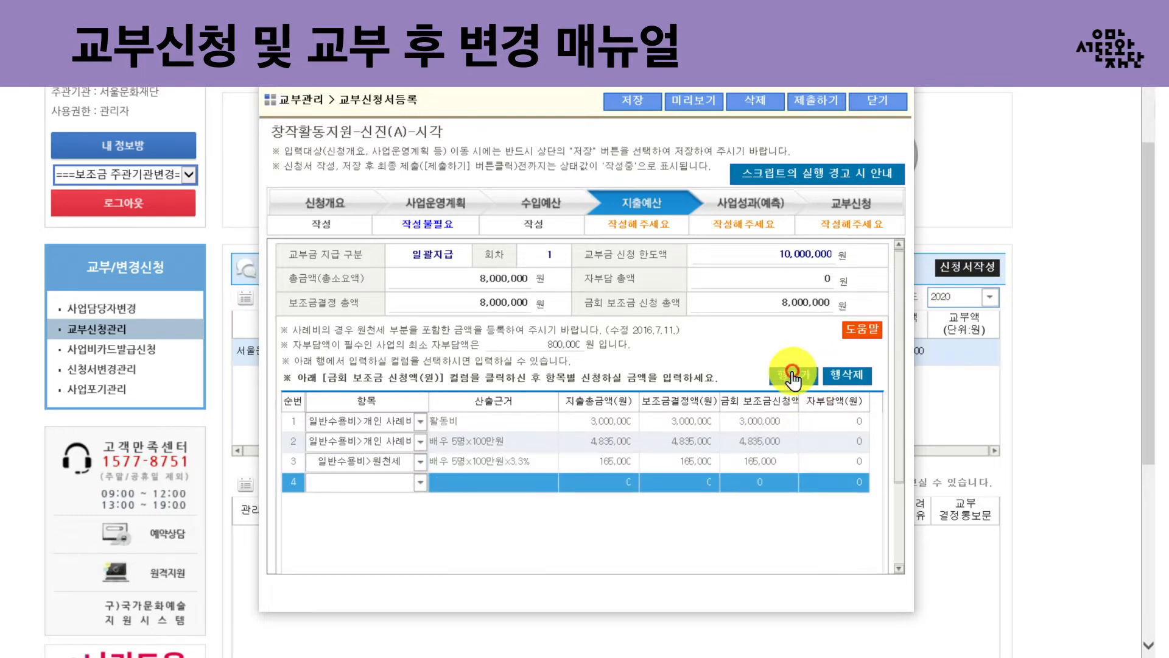
left_click(421, 484)
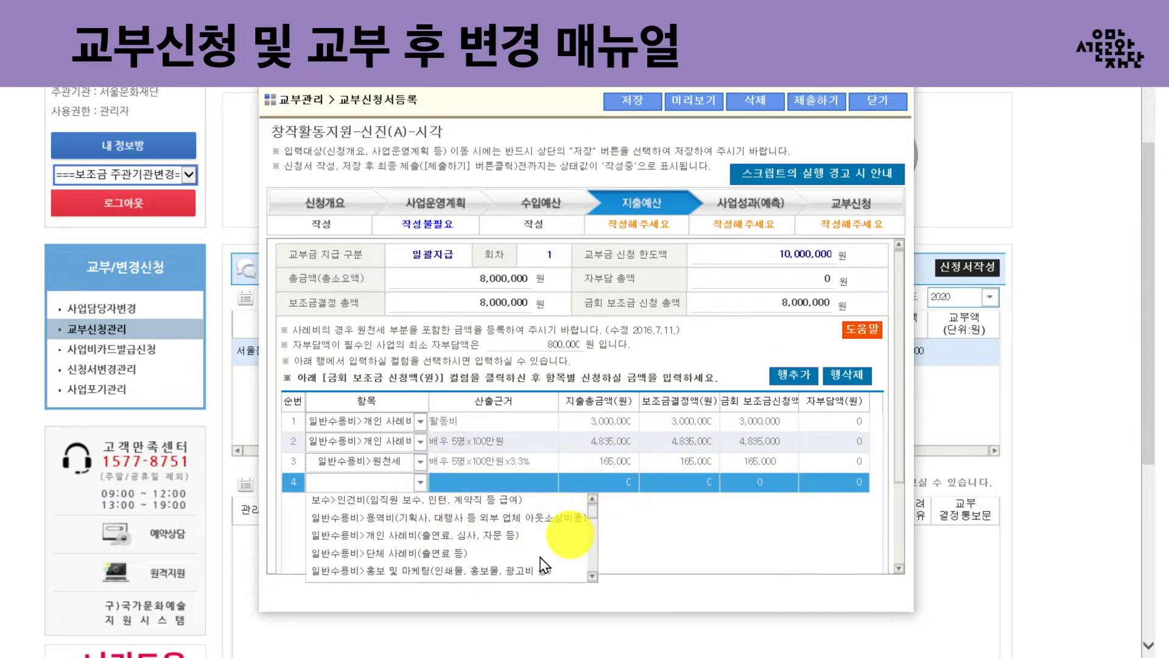
left_click(476, 569)
left_click(469, 478)
type("홍보물 제작")
key("Tab")
- Set the 홍보물 제작 row's total expenditure, decided subsidy and currently requested subsidy to 2,000,000 won each
type("2,000,00")
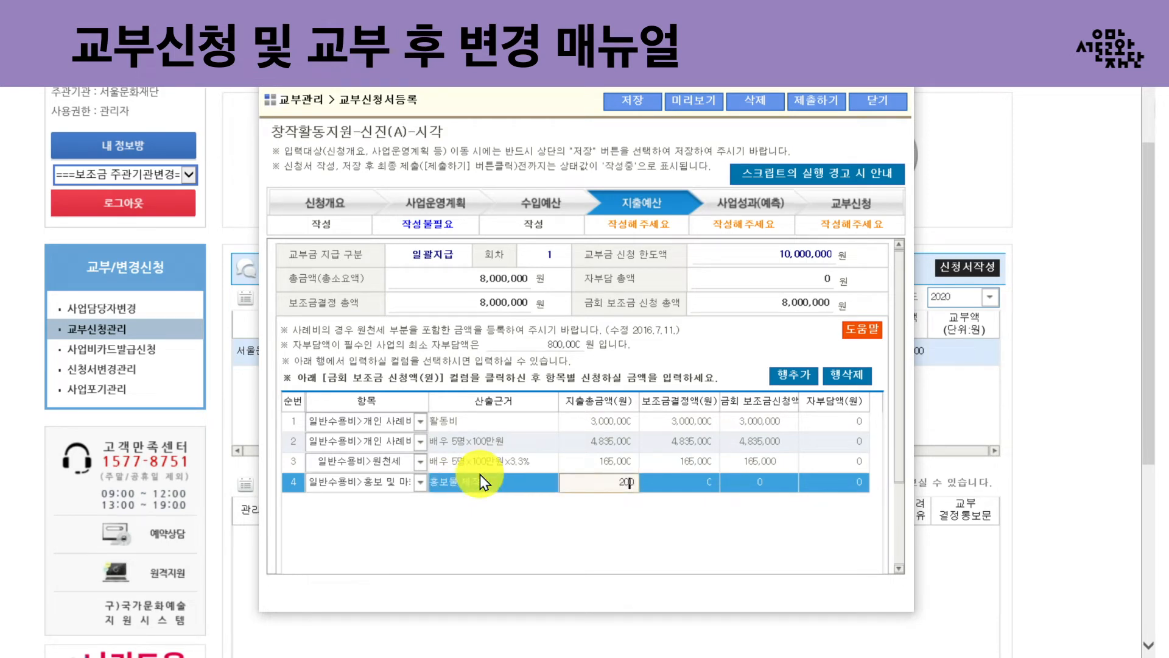
type("0")
key("Tab")
type("2,000,000")
key("Tab")
type("2000000")
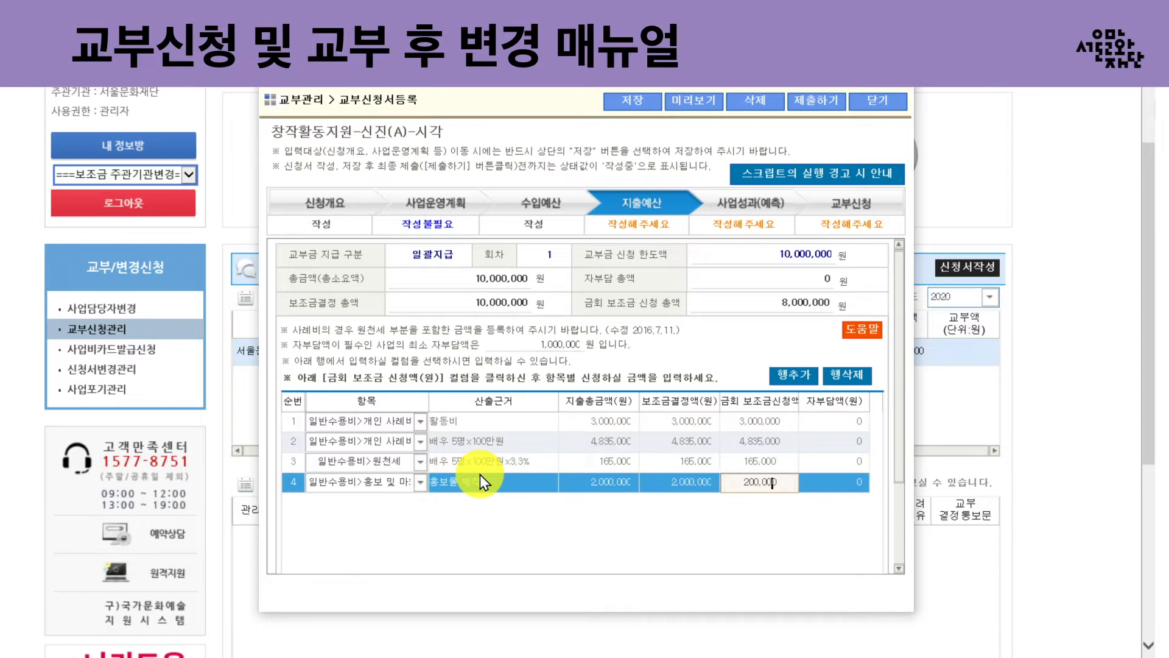
left_click(631, 506)
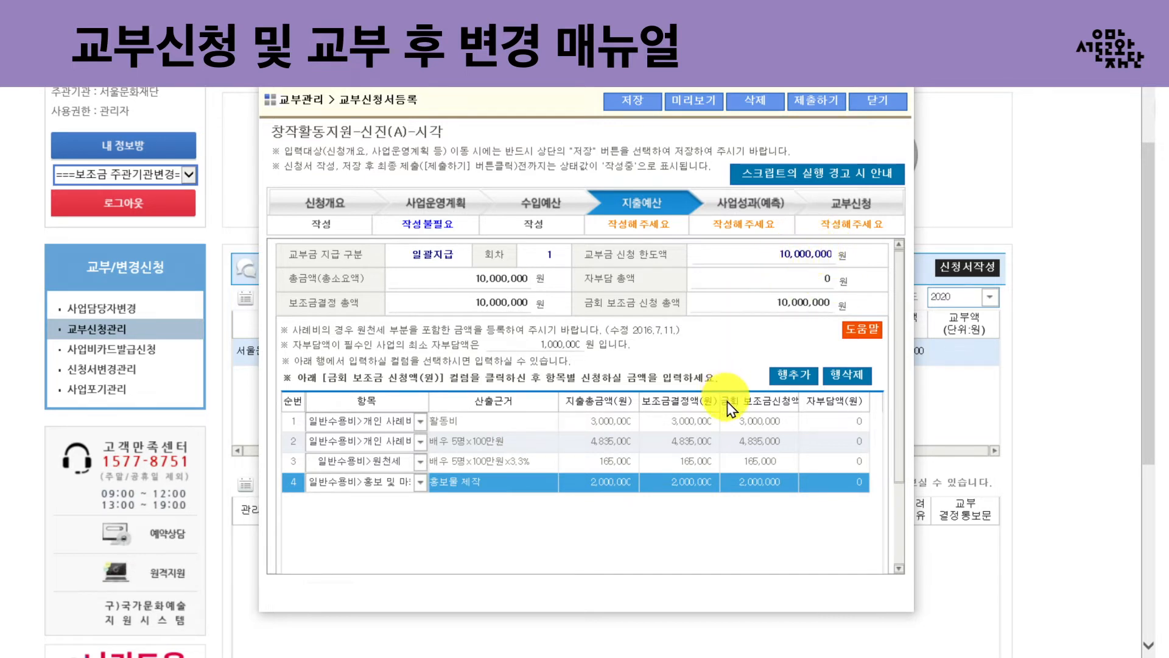
- Save the expenditure budget by moving on to the 사업성과(예측) section
left_click(694, 420)
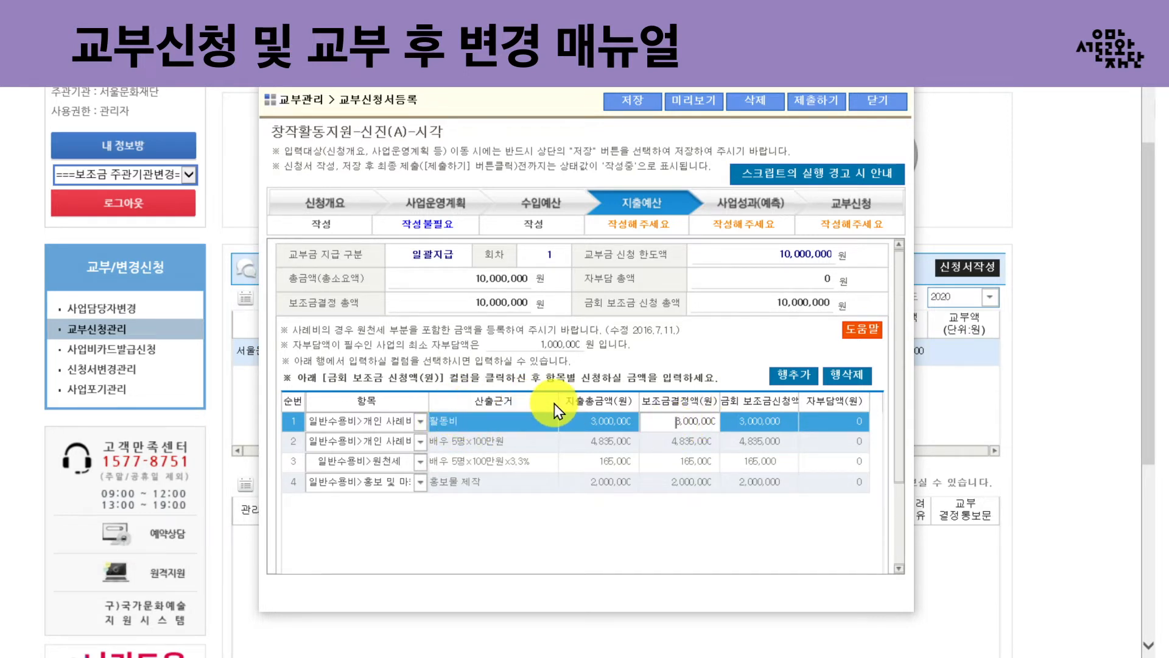
left_click(742, 211)
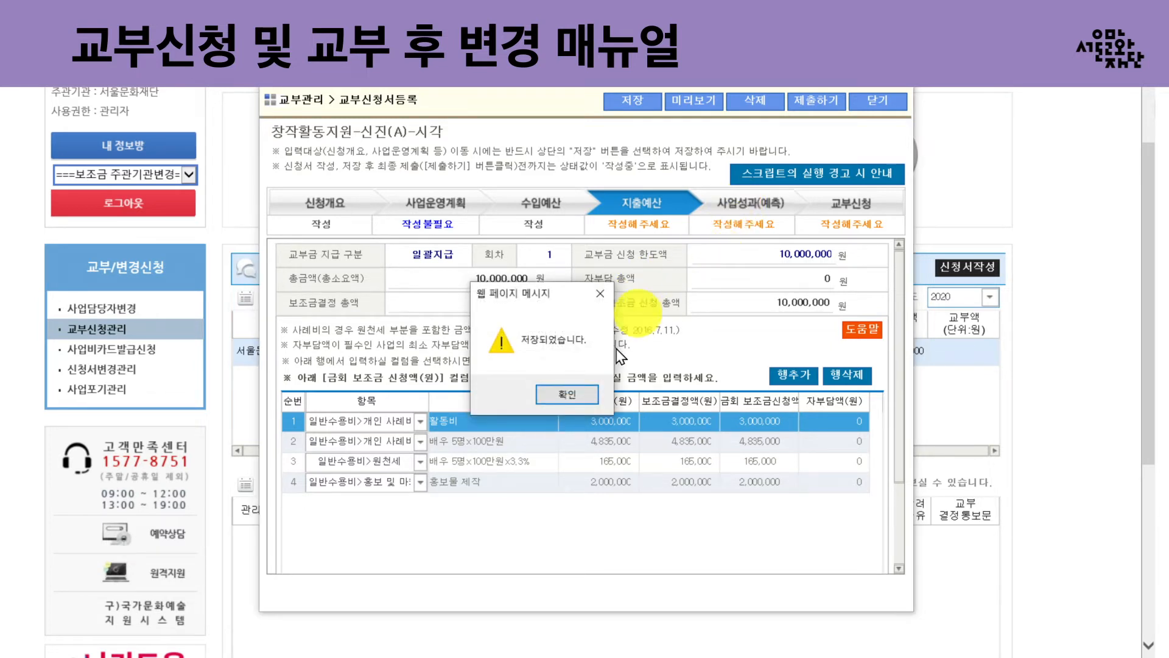
left_click(568, 393)
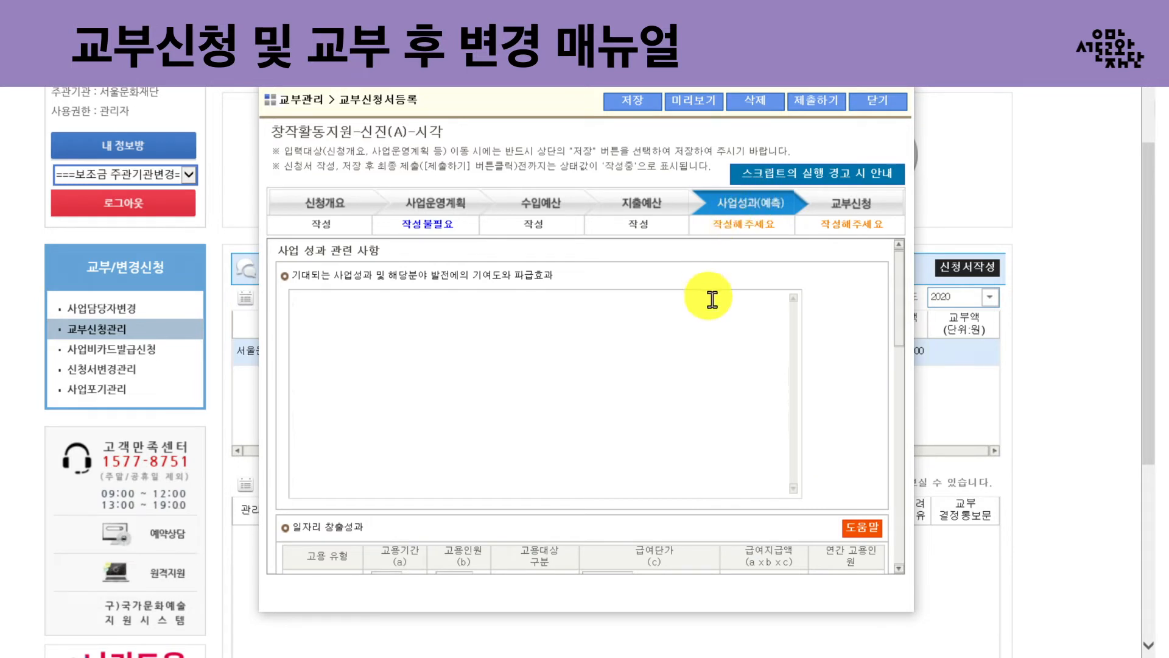
- In the quantitative result forecast, set the total number of presented works to 1 and the new creations to 1
left_click(505, 318)
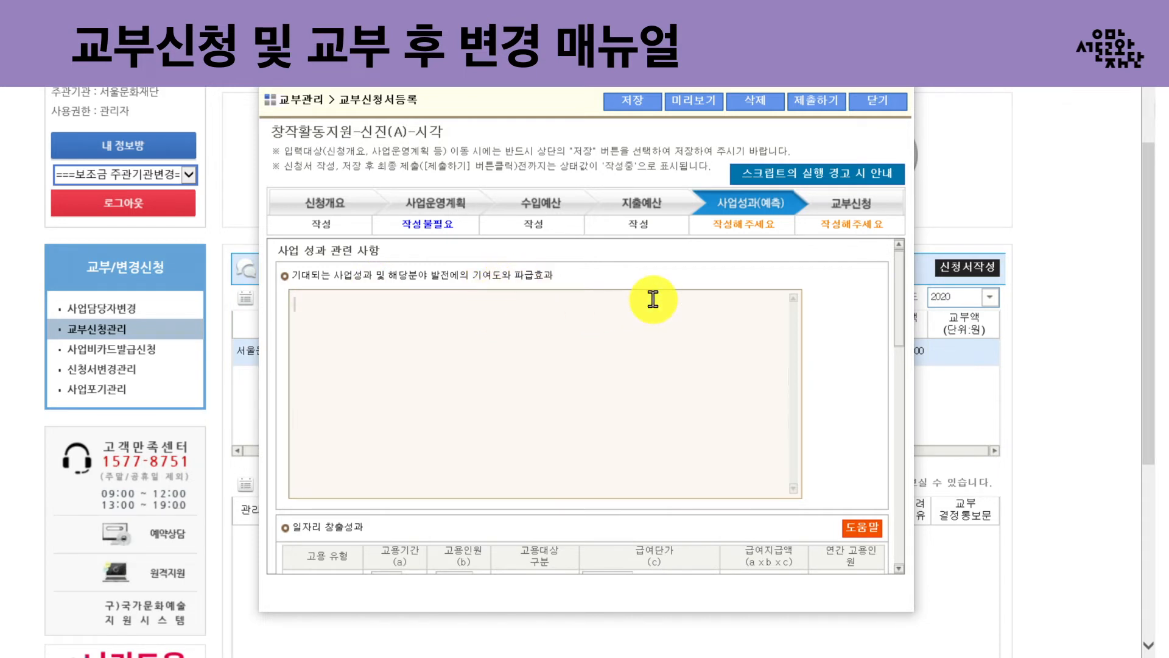
left_click_drag(902, 275, 907, 473)
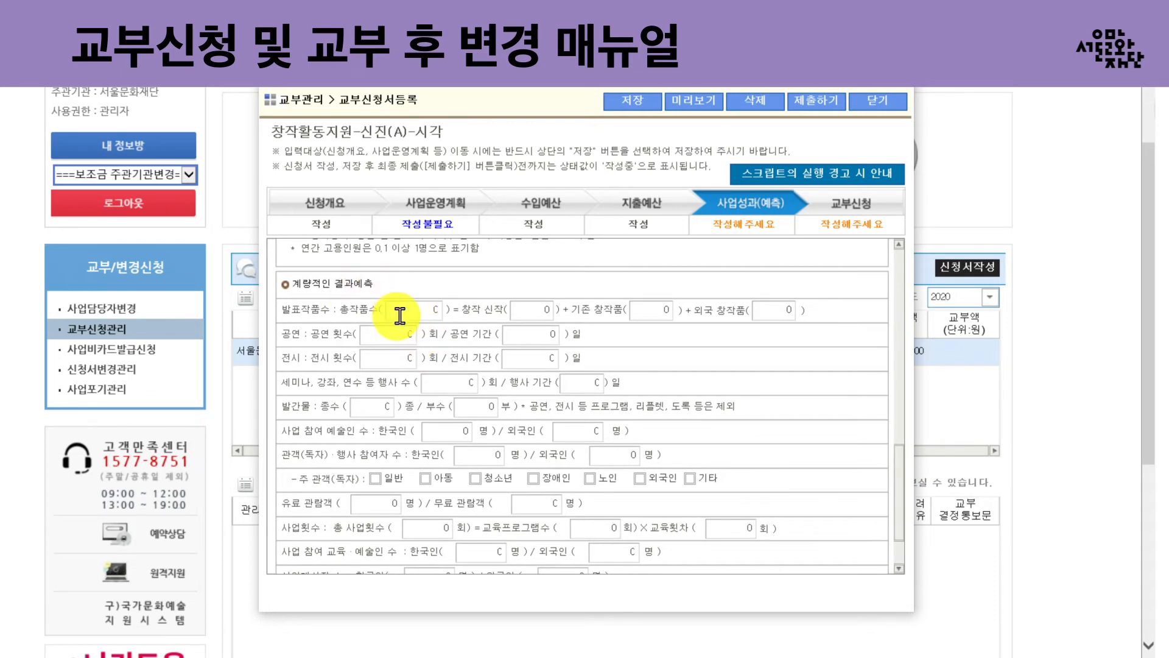
left_click(426, 310)
type("1")
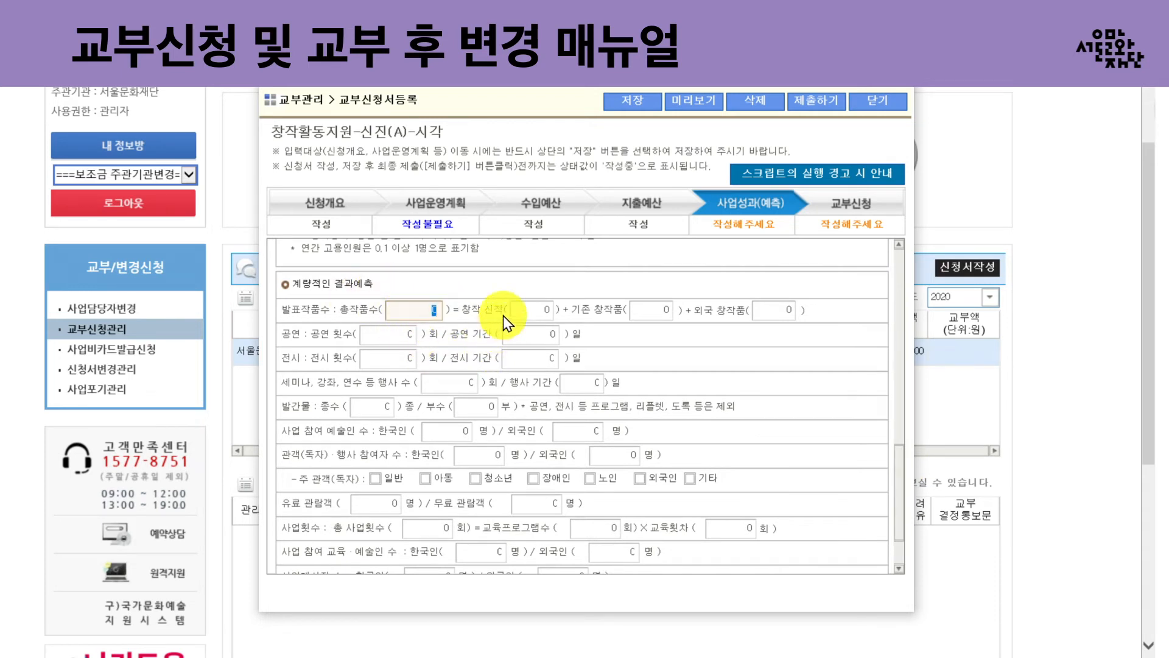
left_click(553, 310)
type("1")
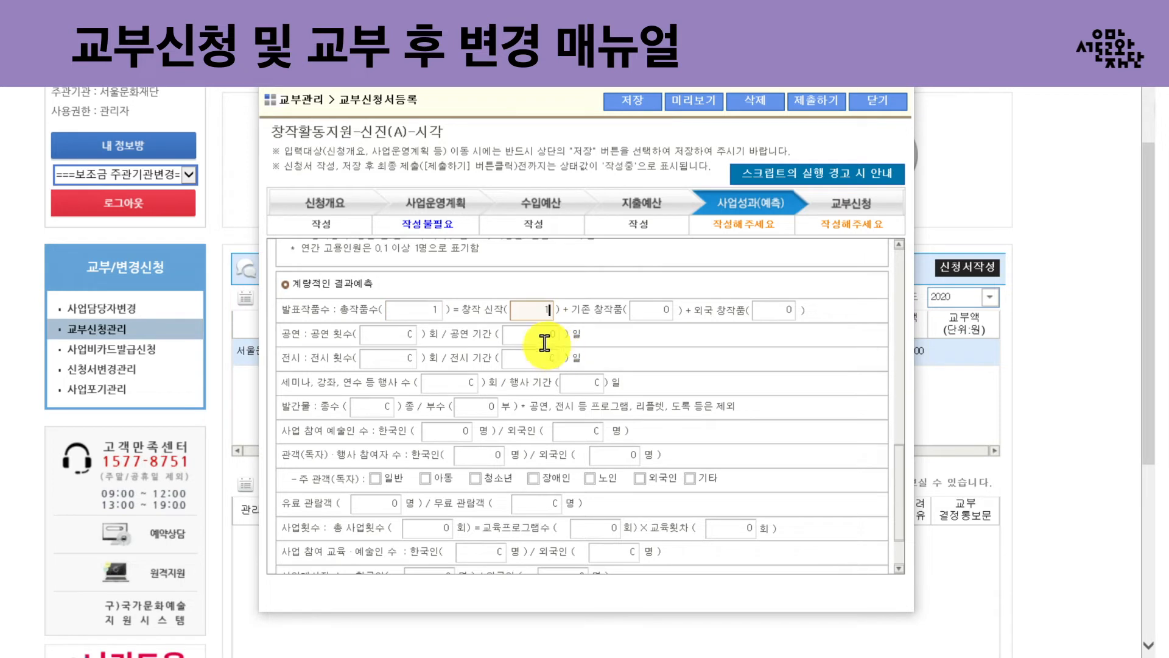
left_click(420, 310)
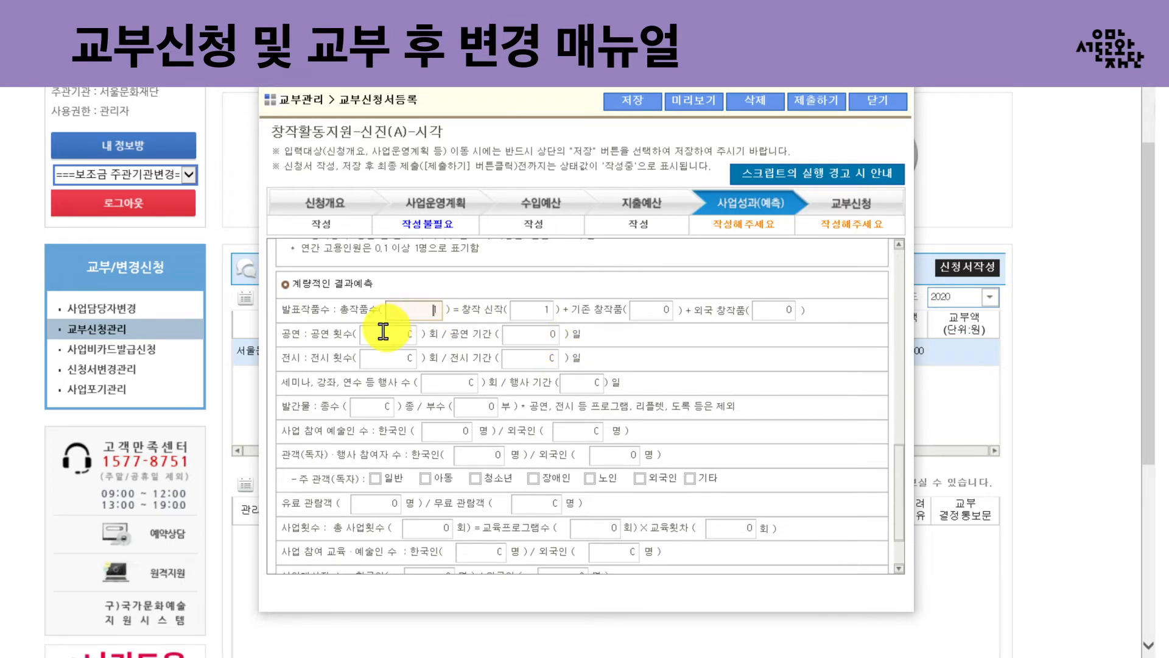
- Set the forecast number of performances to 2 and the performance period to 2 days
left_click(381, 337)
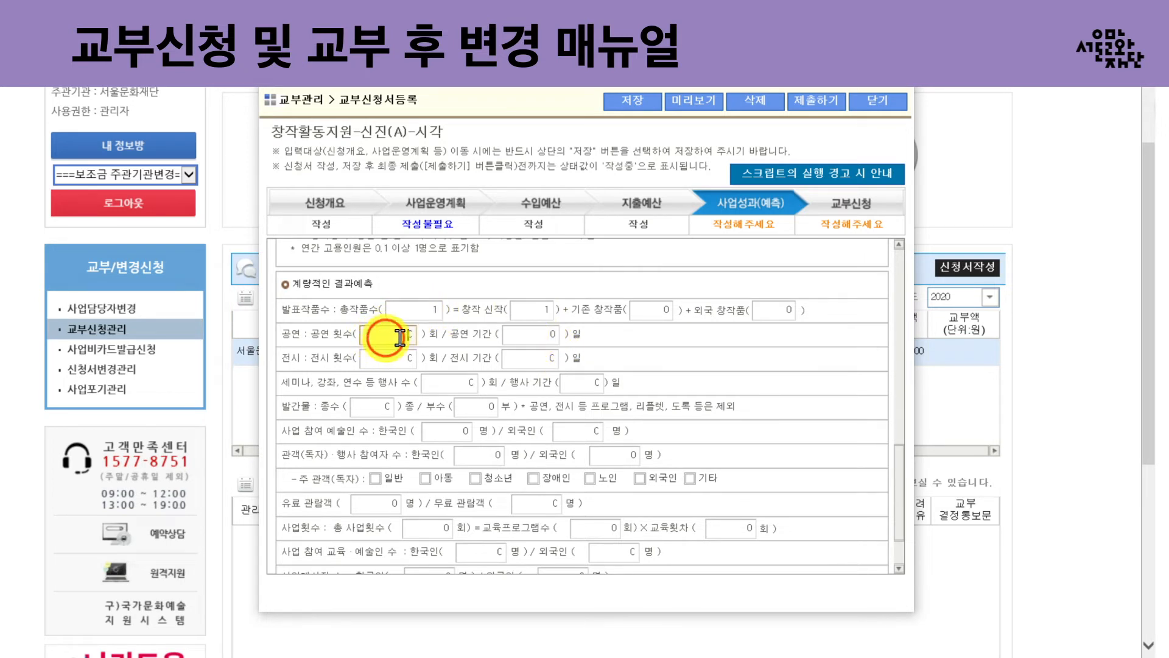
type("2")
left_click(548, 334)
type("2")
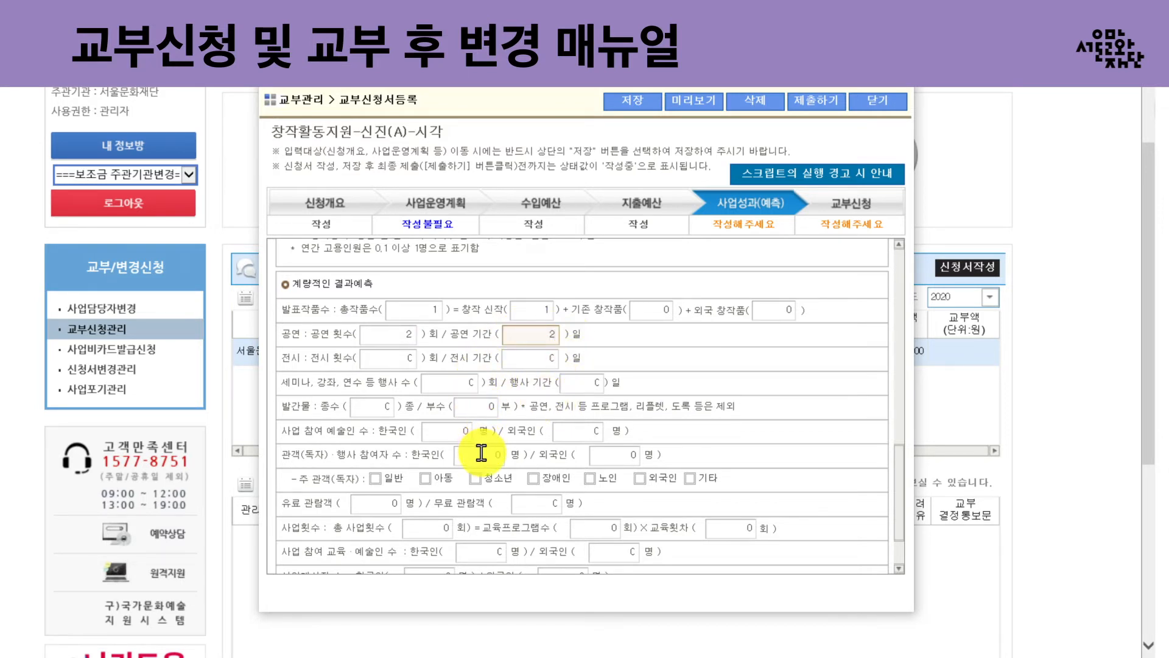
left_click(451, 433)
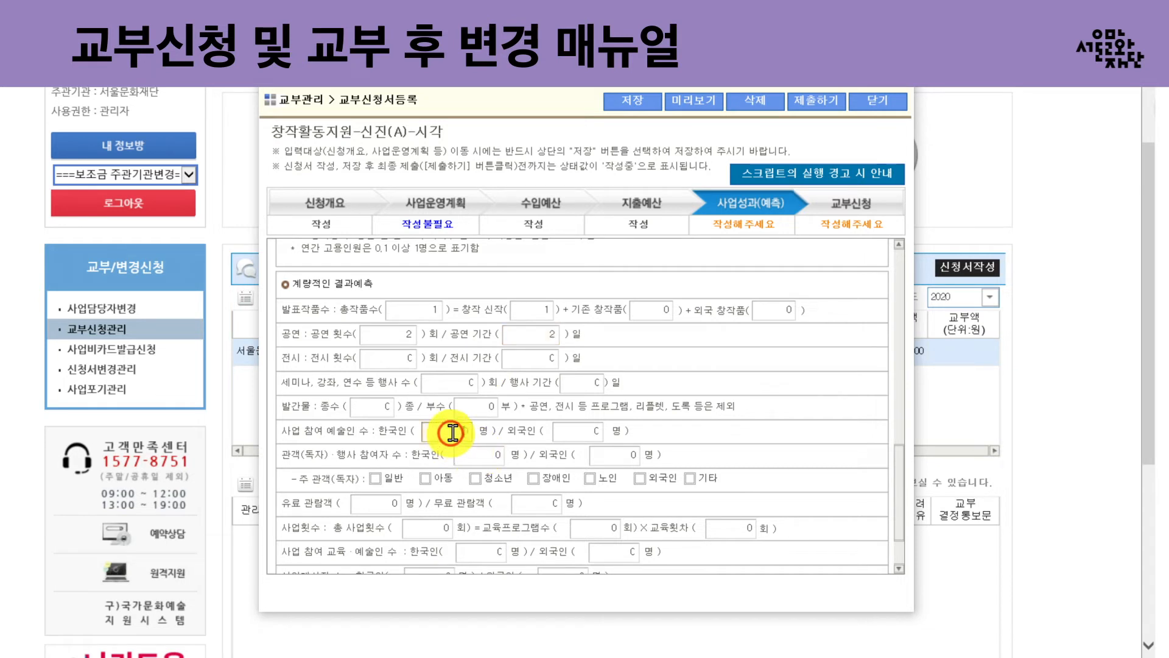
left_click(466, 454)
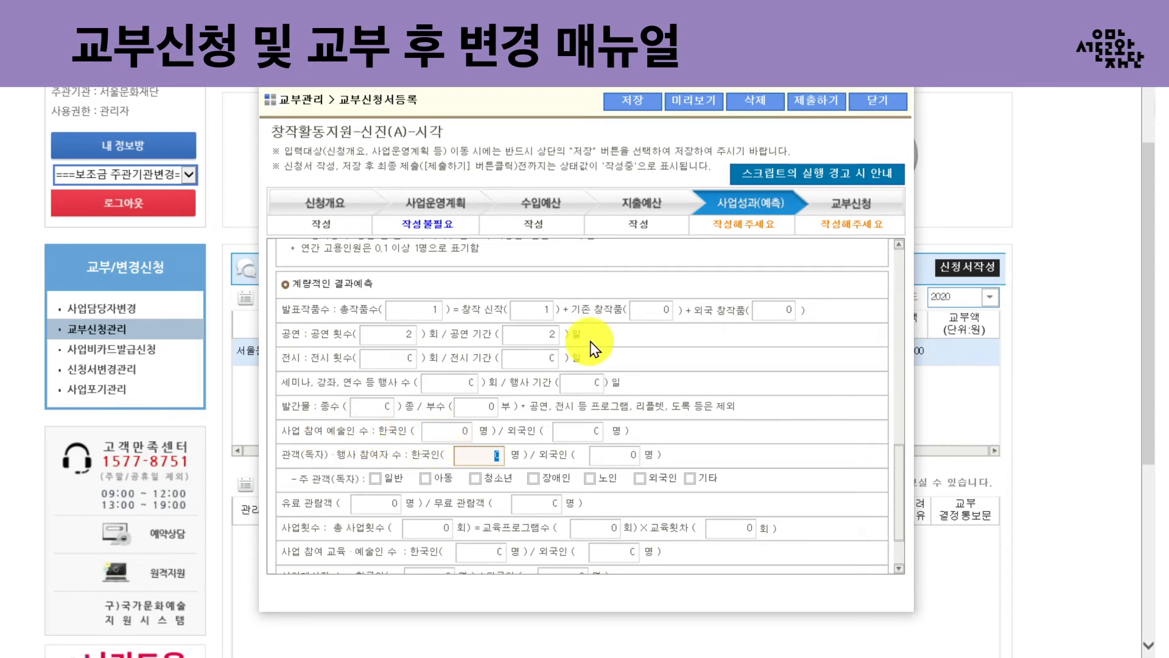
- Move on to the 교부신청 section without saving the performance forecast
left_click(833, 214)
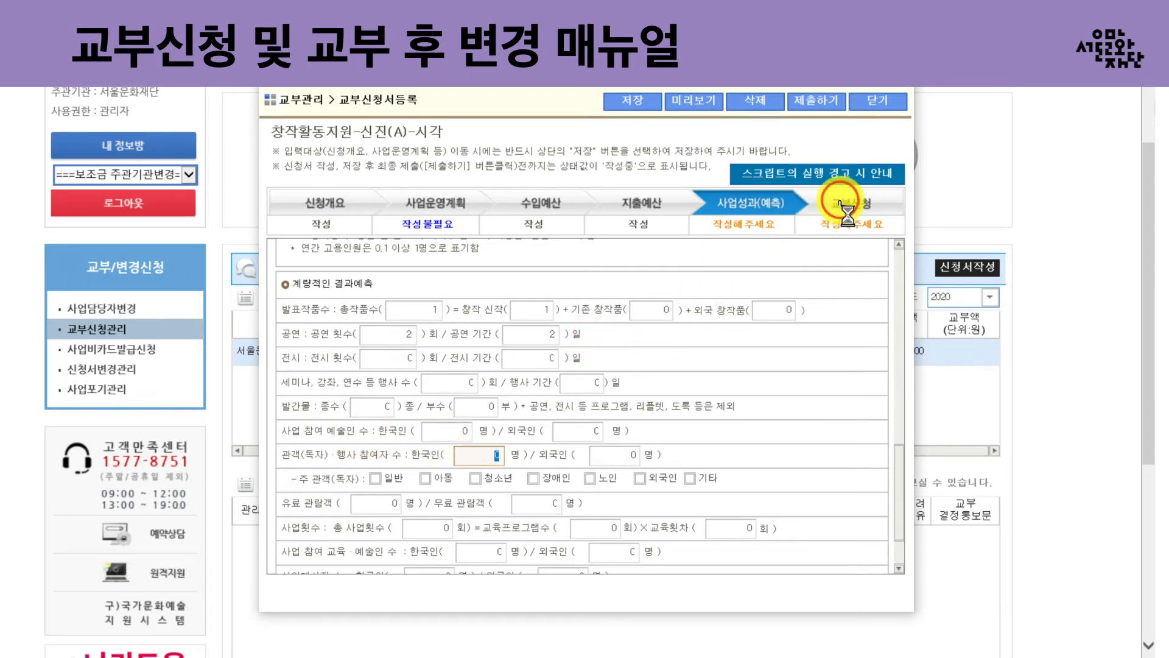
left_click(626, 385)
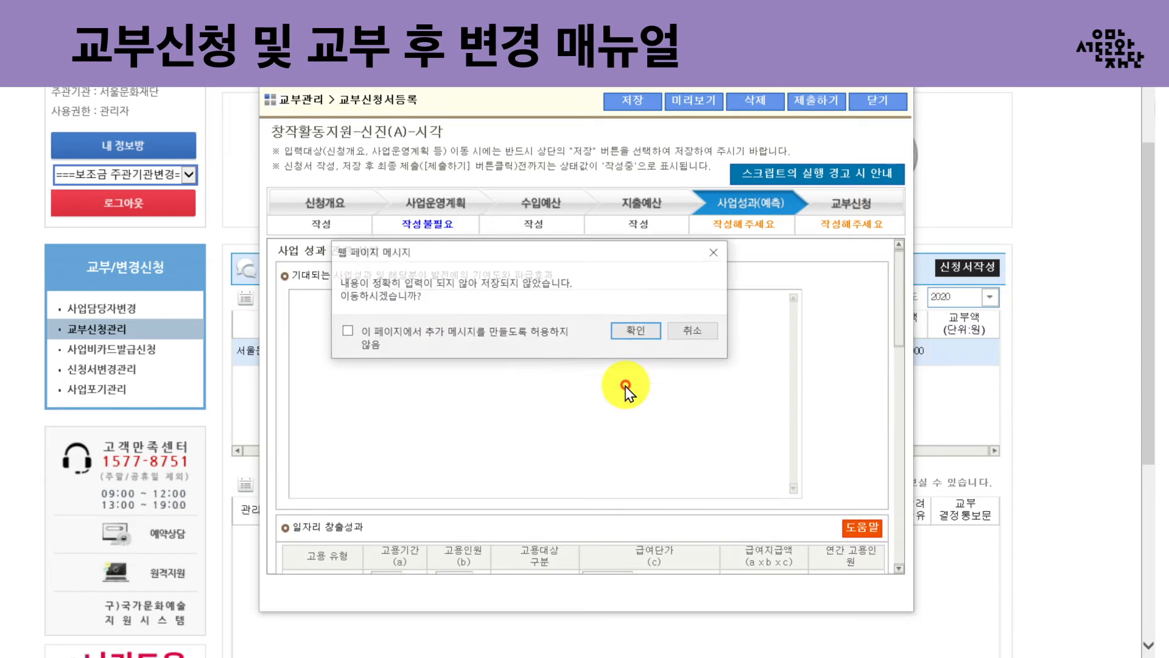
left_click(637, 328)
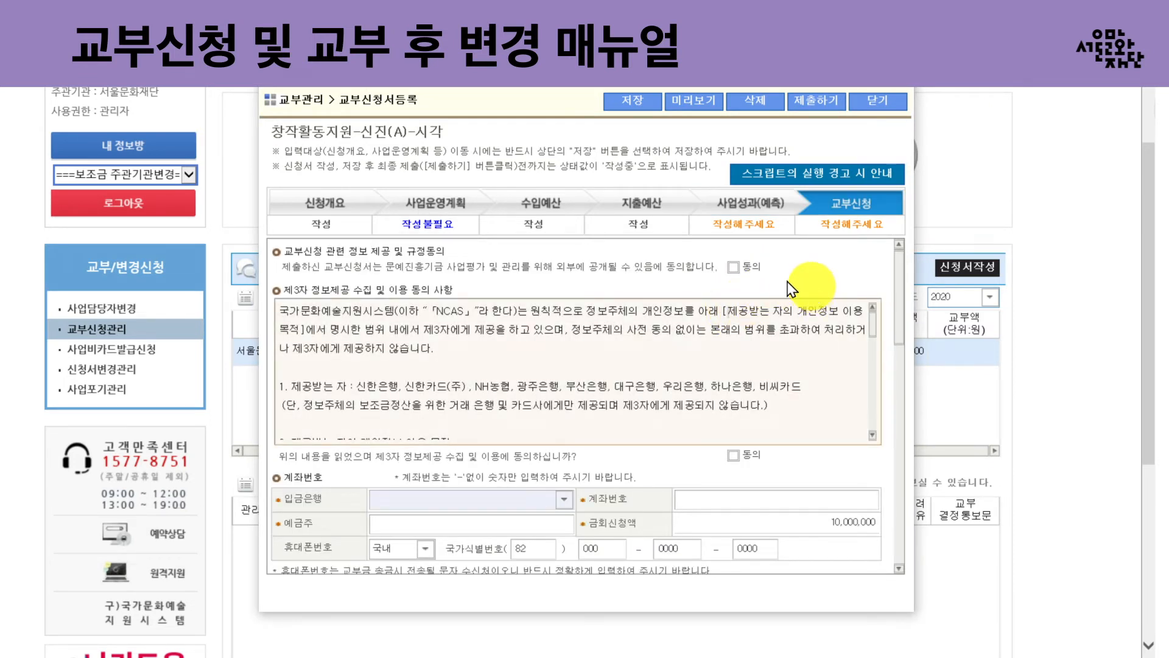
- Agree to the application information disclosure terms and to the third-party collection and use of personal information
left_click(735, 266)
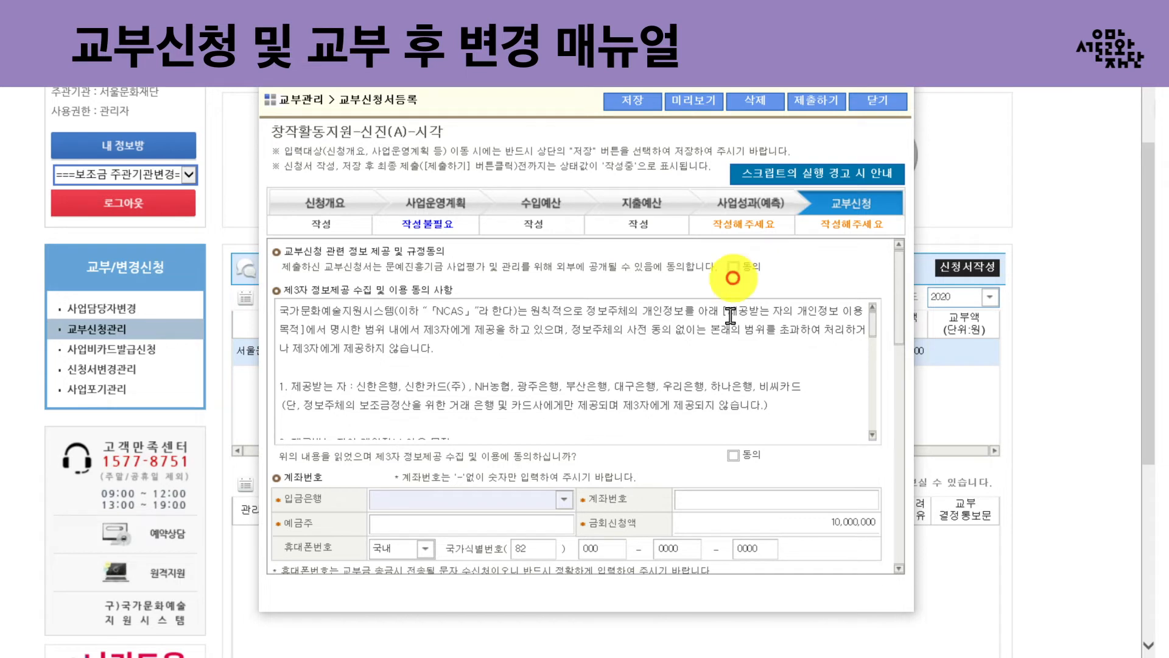
left_click(735, 268)
left_click(734, 454)
- Select 우리은행 as the deposit bank in the account details
left_click_drag(900, 292, 899, 380)
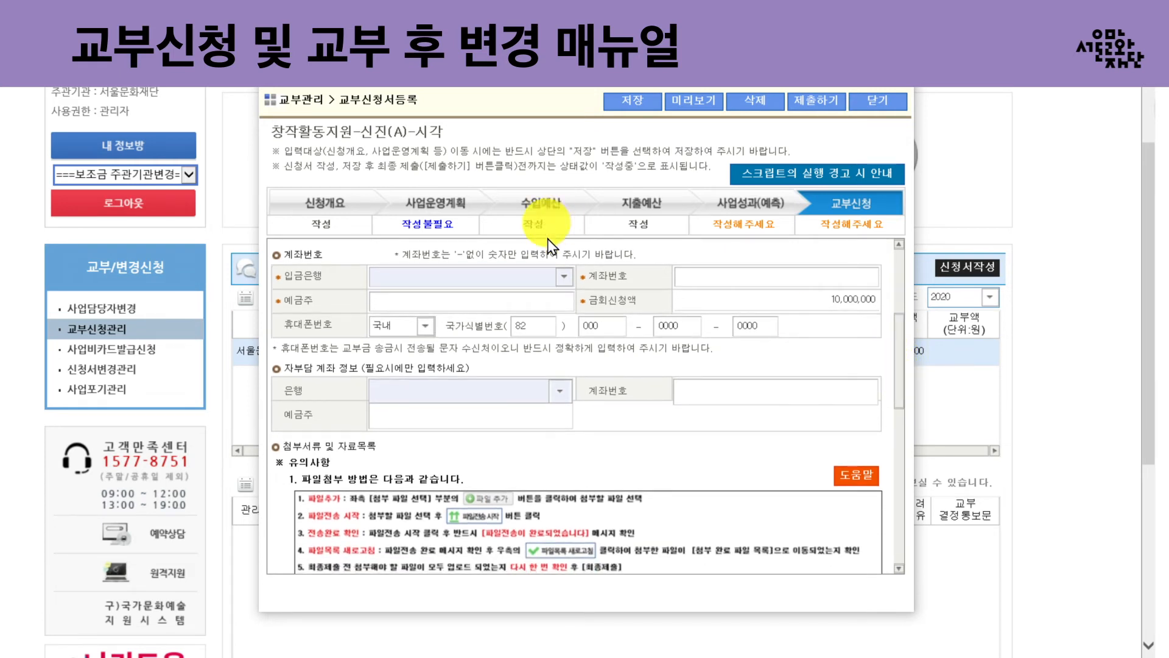
left_click(565, 278)
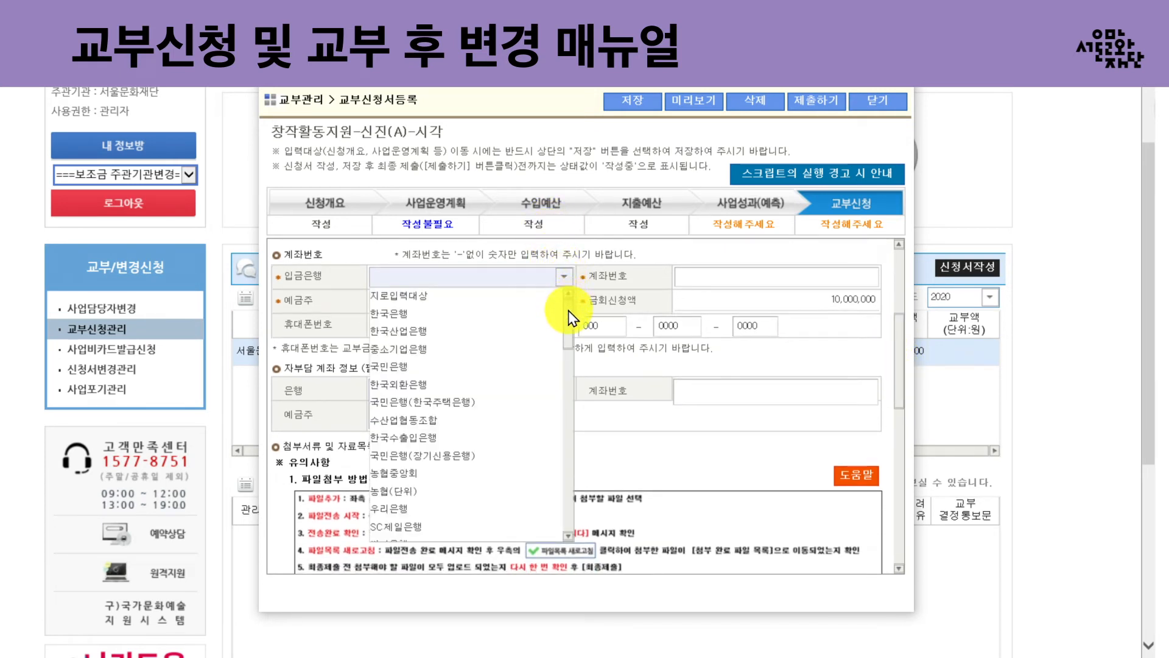
scroll(569, 310, "down", 1)
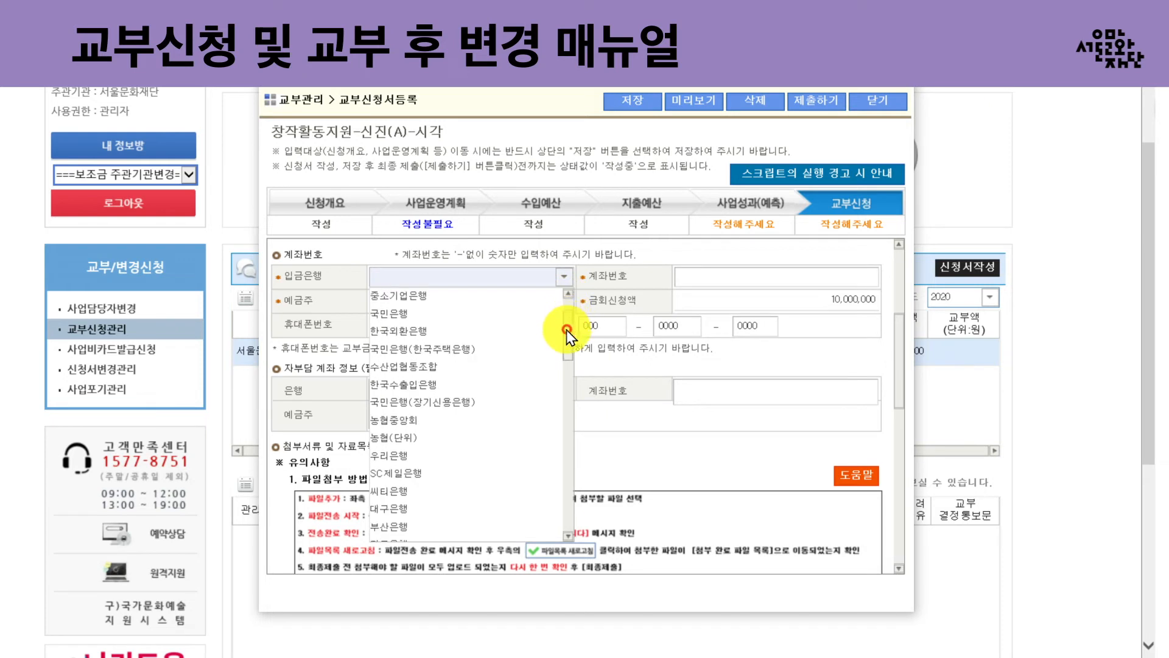
left_click(401, 457)
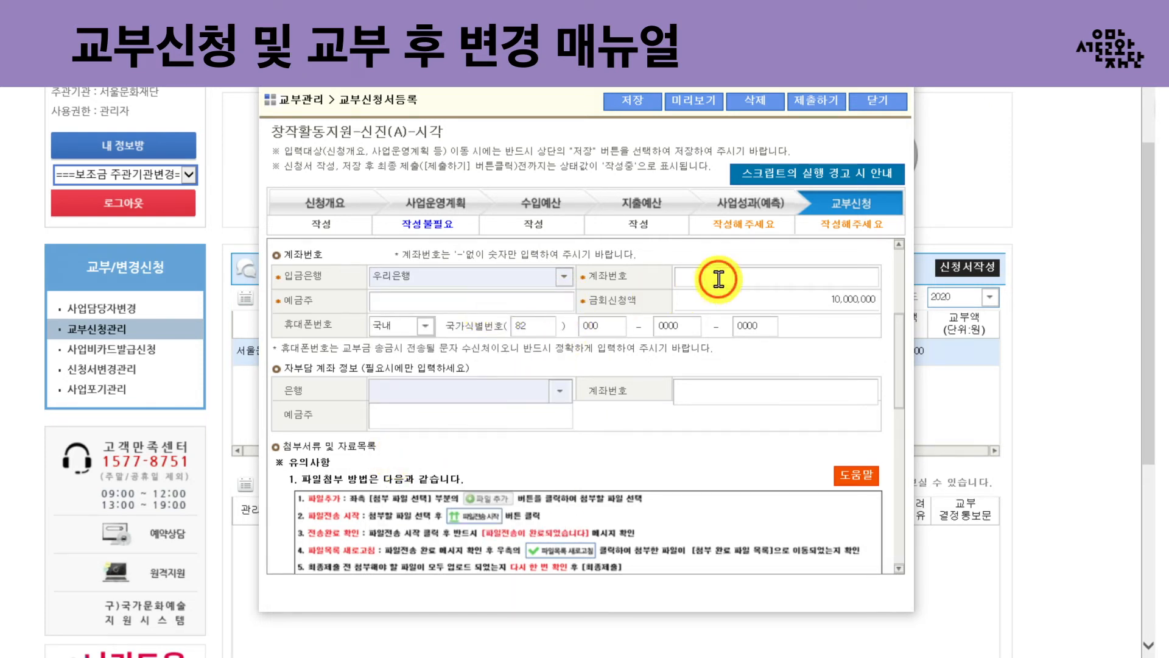
- Enter the deposit account number and the account holder's name in the bank account details
left_click(819, 268)
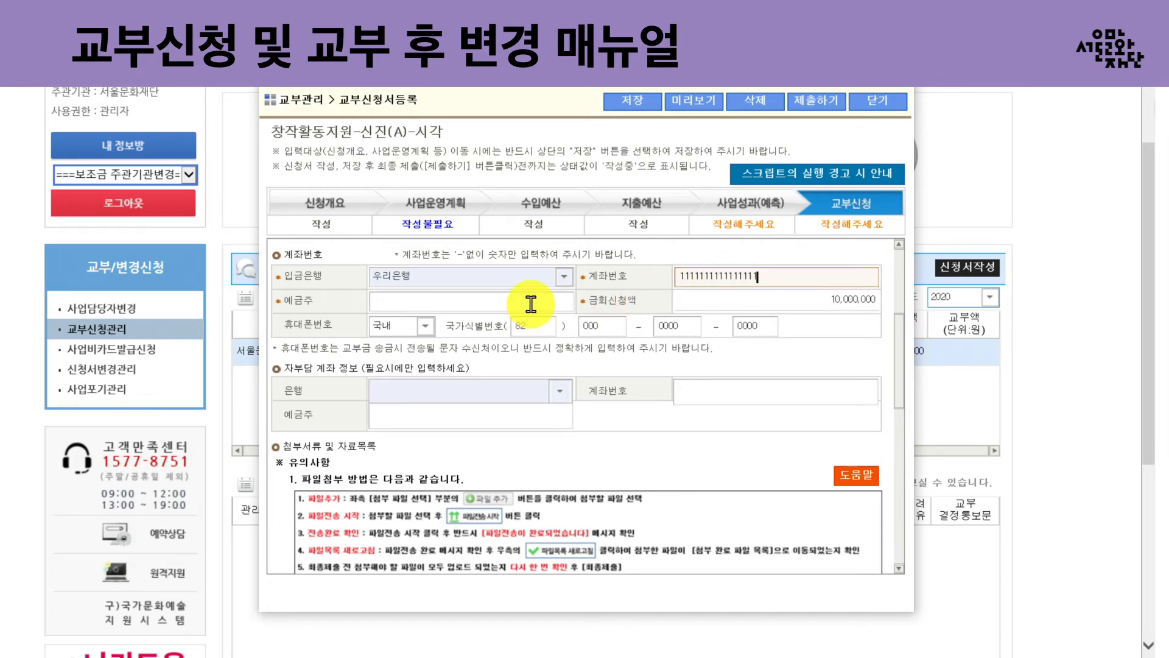
left_click(577, 305)
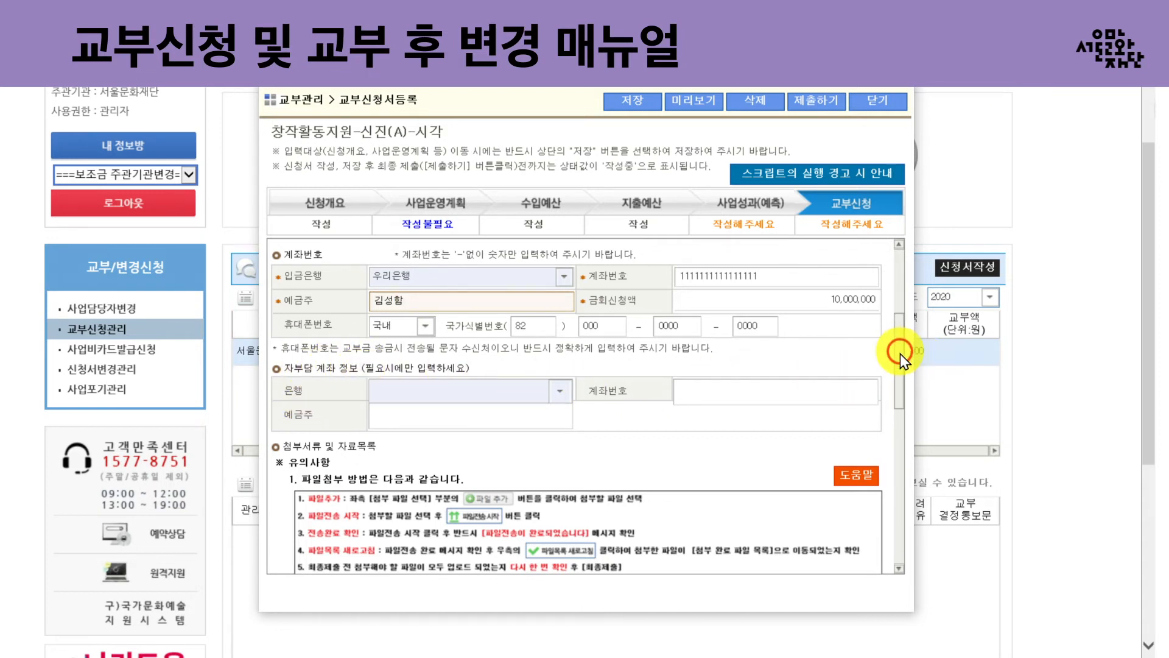
- Upload the file 2020년 예술창작활동지원 지원금 집행요령 as an attachment and refresh the attached file list
scroll(900, 367, "down", 3)
left_click_drag(900, 378, 897, 454)
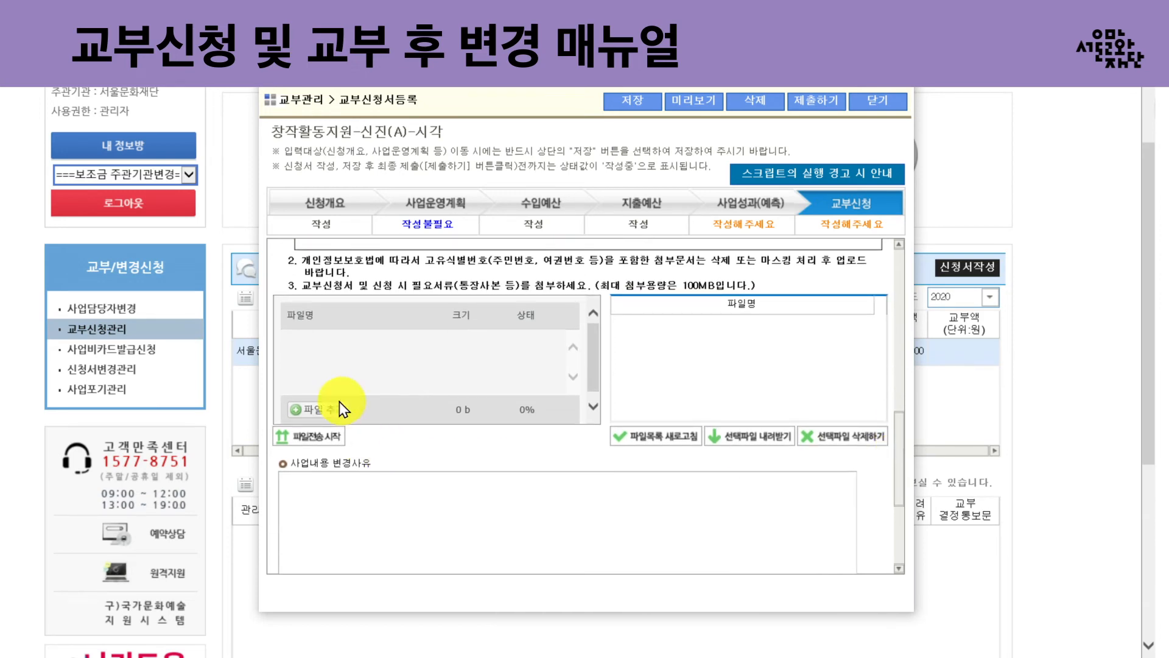
left_click(321, 409)
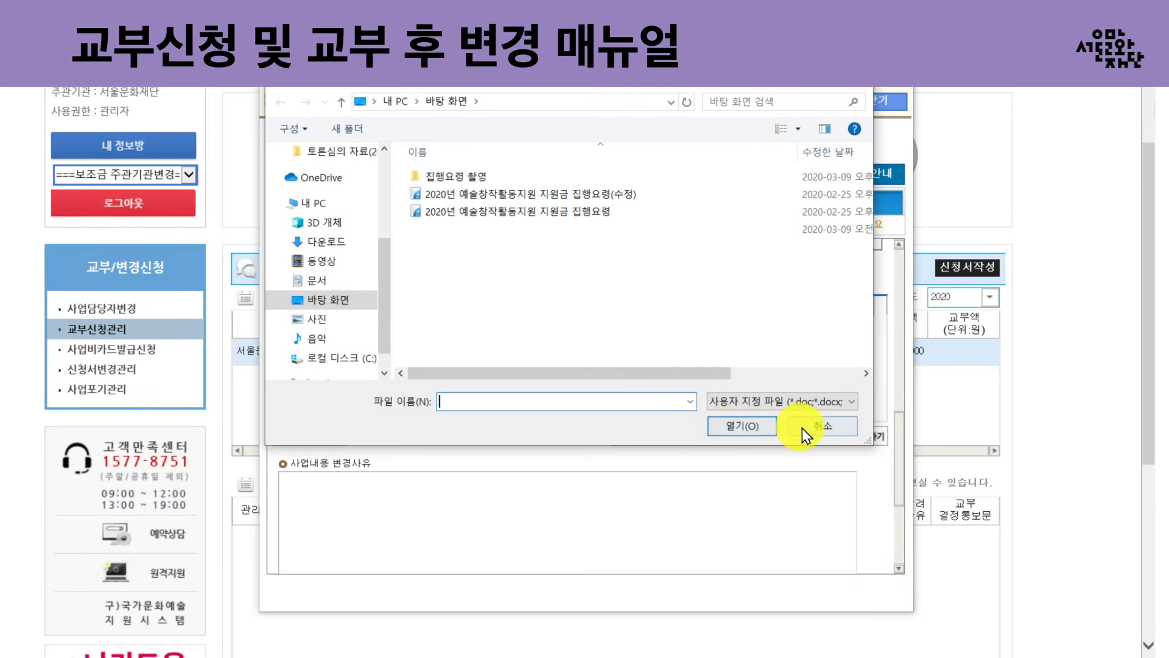
left_click(802, 422)
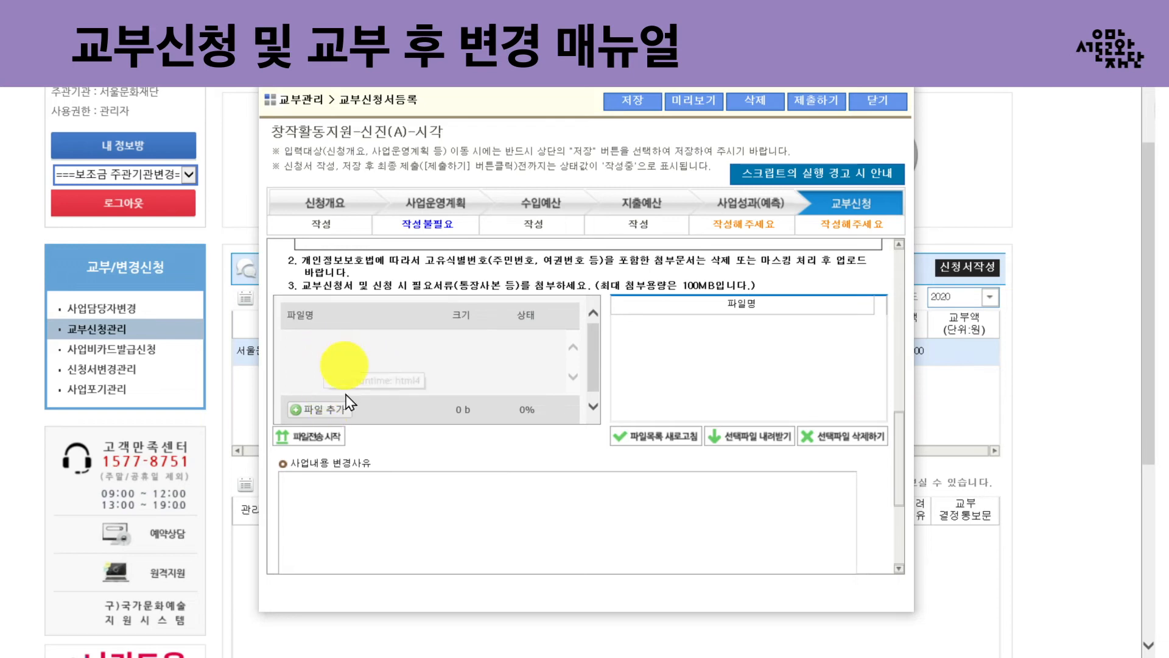
left_click(319, 408)
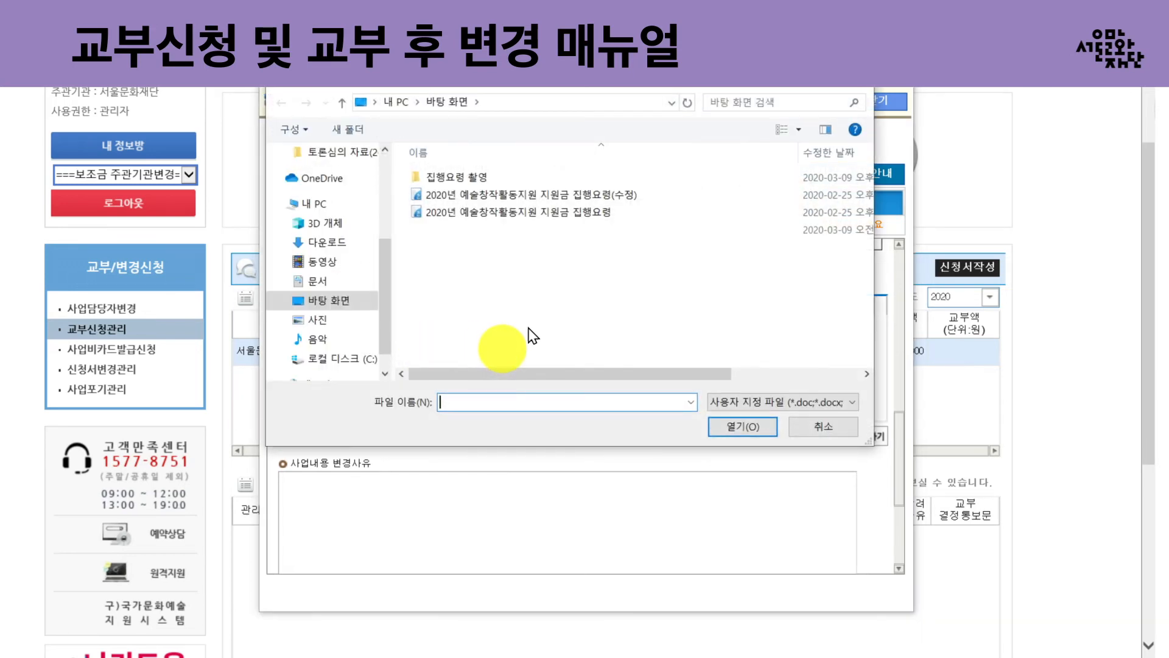
double_click(530, 213)
left_click(326, 442)
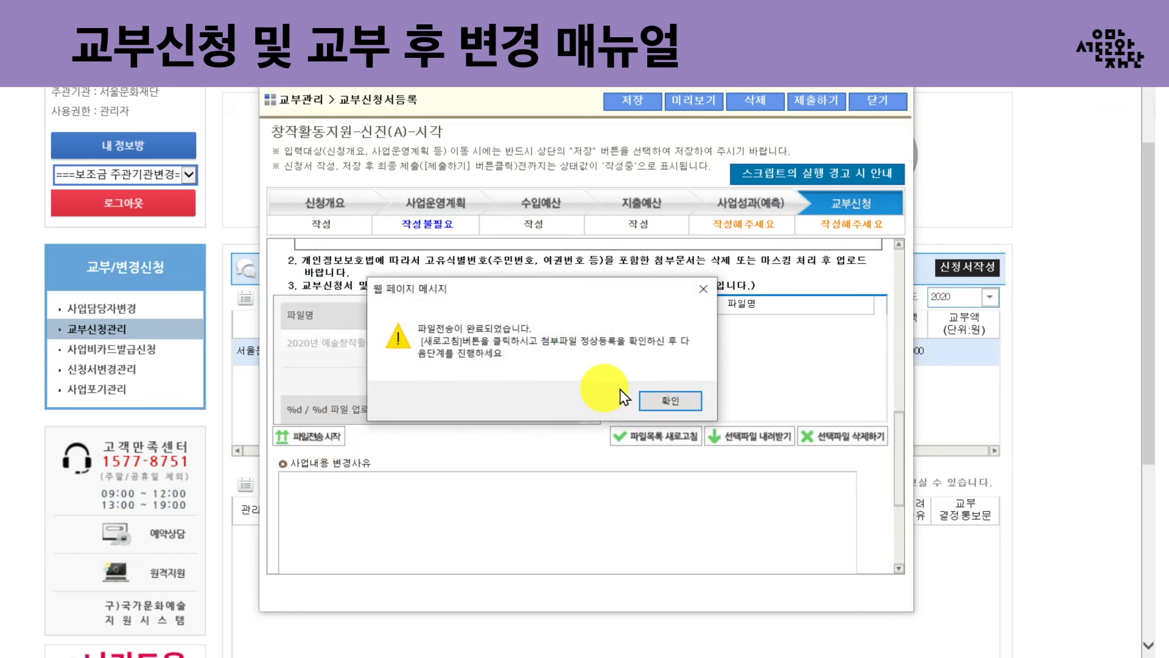
left_click(670, 400)
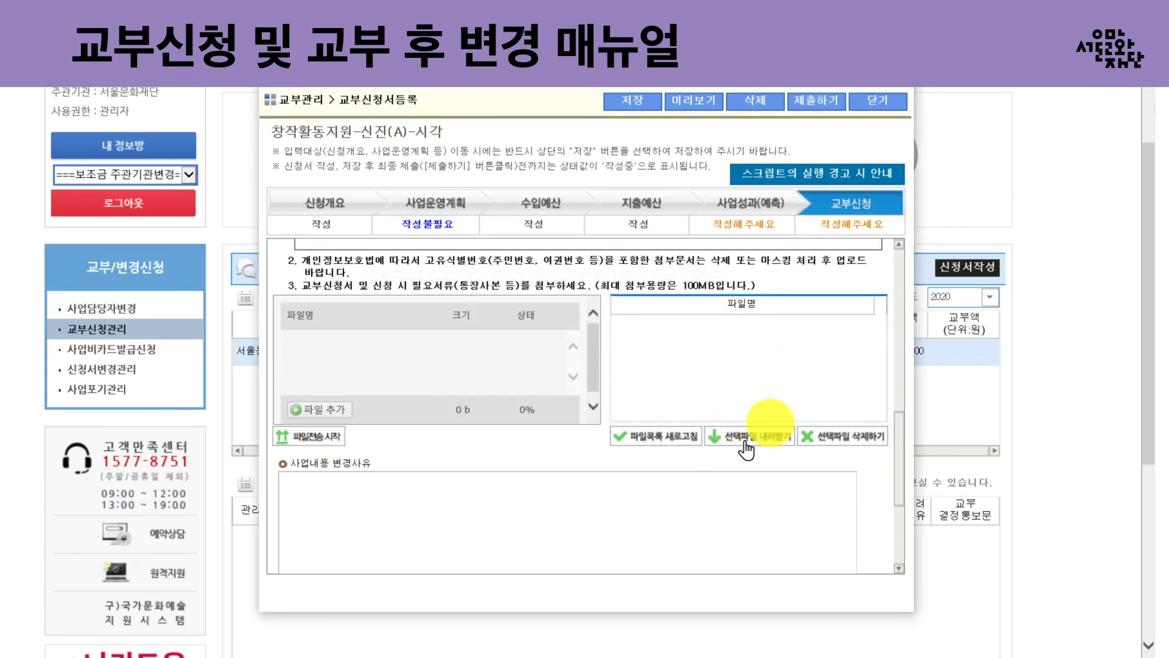
left_click(662, 450)
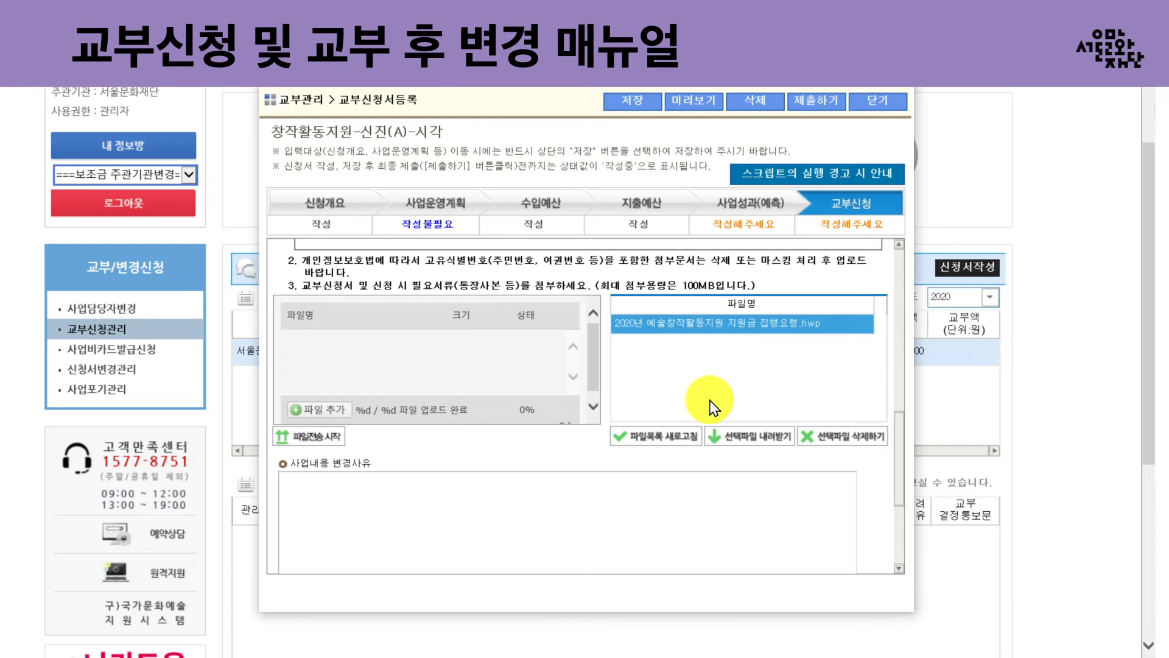
- Save the 교부신청 section and submit the grant disbursement application
left_click(628, 103)
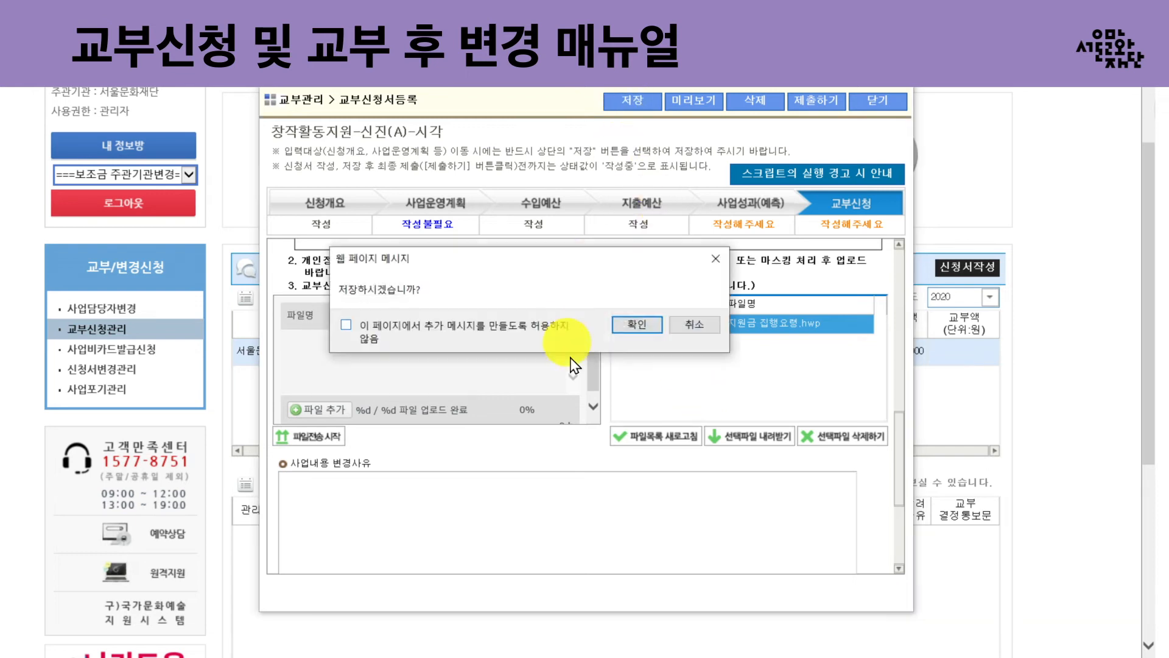
left_click(634, 252)
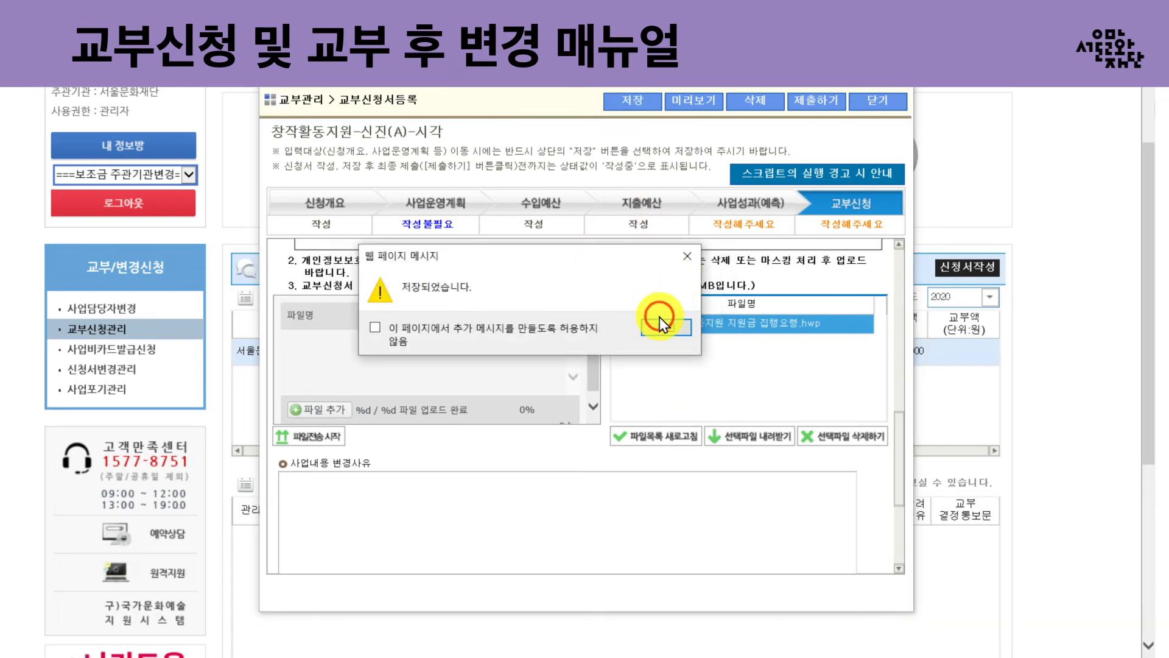
left_click(661, 323)
left_click(804, 103)
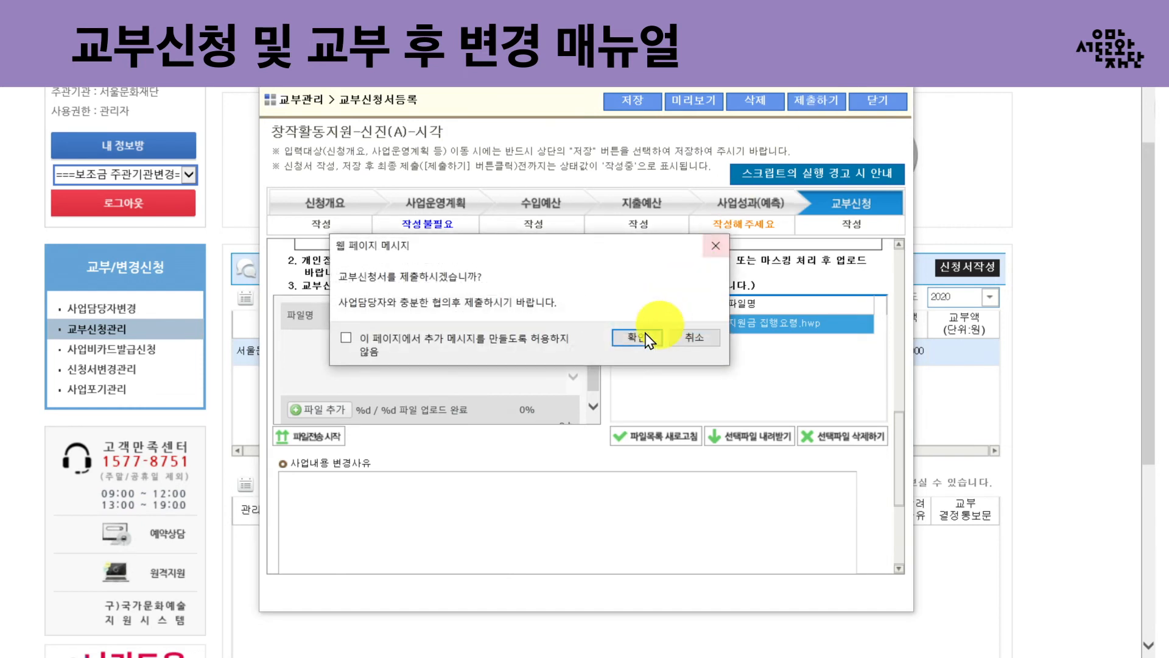
left_click(644, 337)
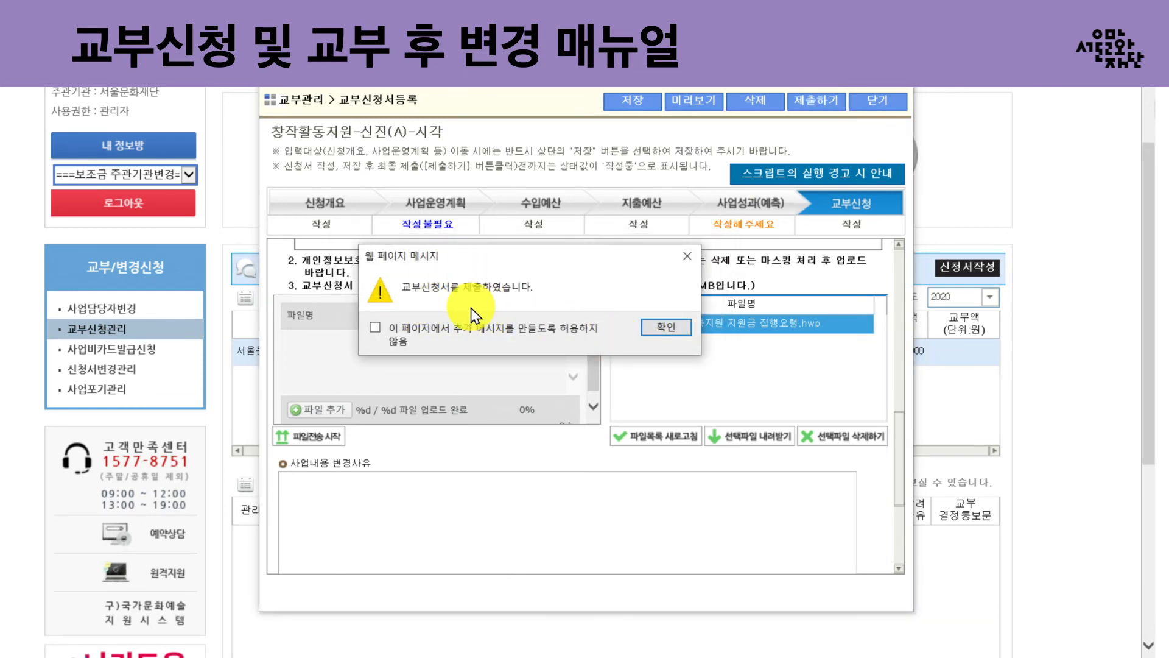
left_click(664, 333)
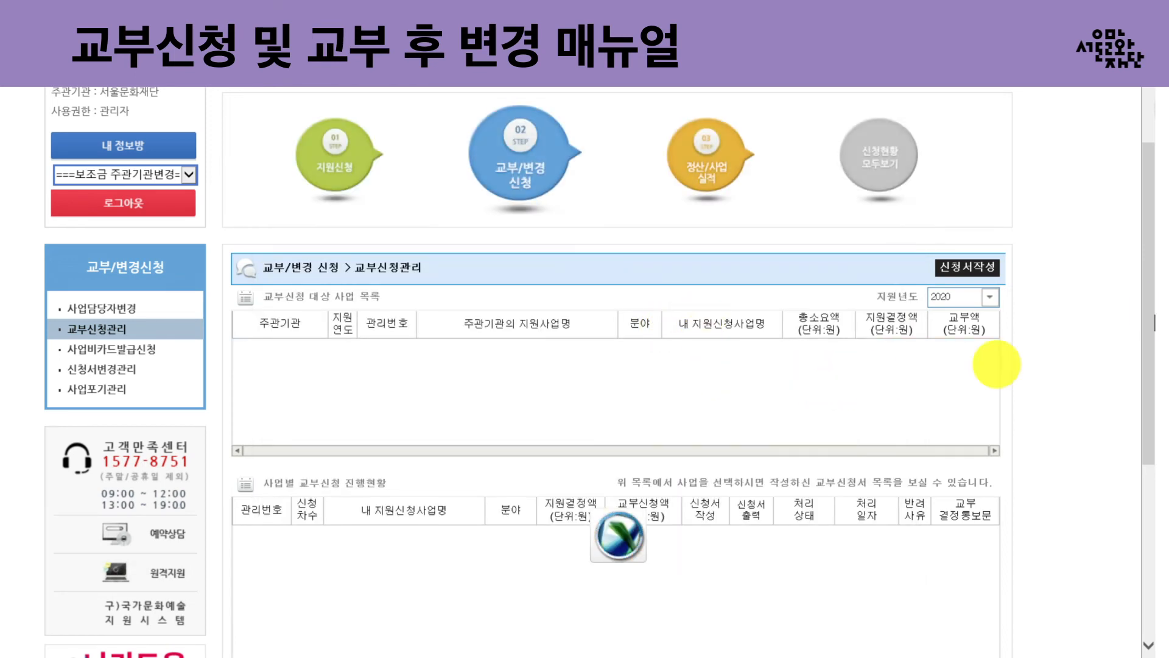
- Start a change application for the project [교부신청 테스트사업] in 신청서변경관리
mouse_move(1149, 302)
left_mouse_down()
mouse_move(1150, 320)
mouse_move(1140, 313)
left_mouse_up()
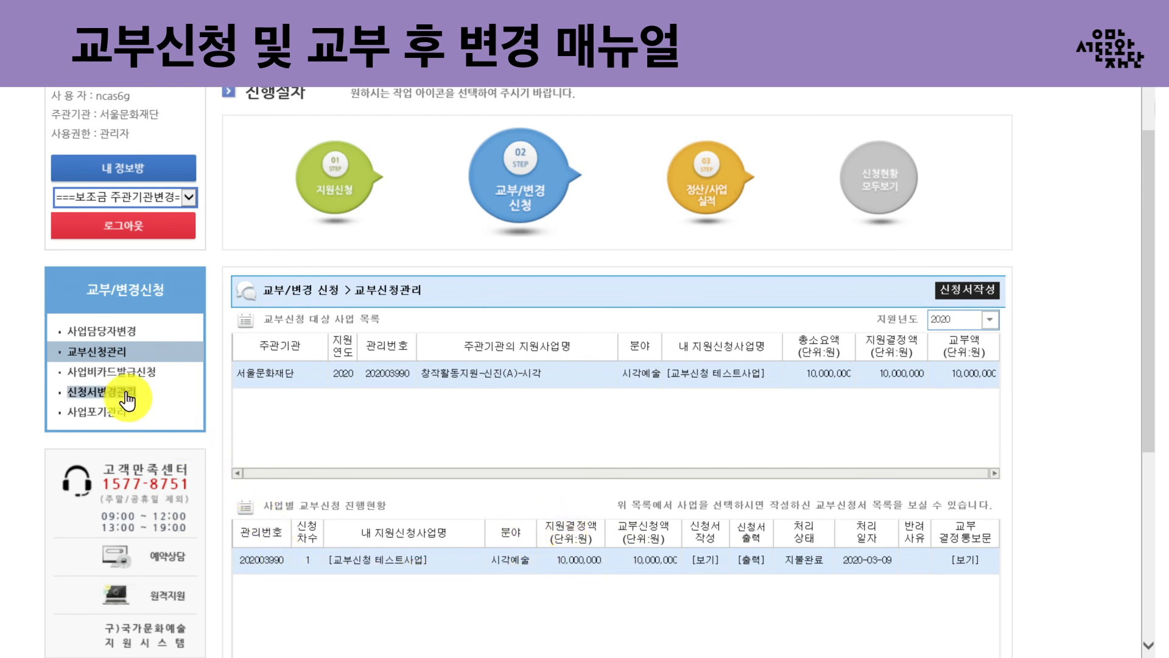
left_click(97, 392)
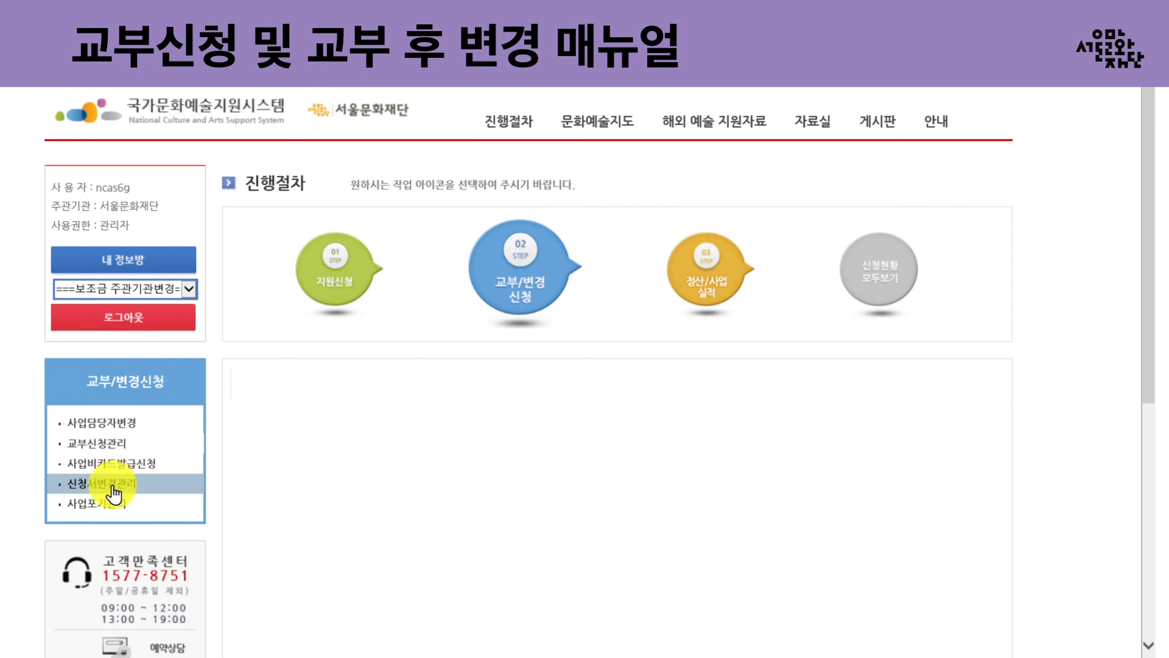
left_click_drag(1148, 326, 1148, 407)
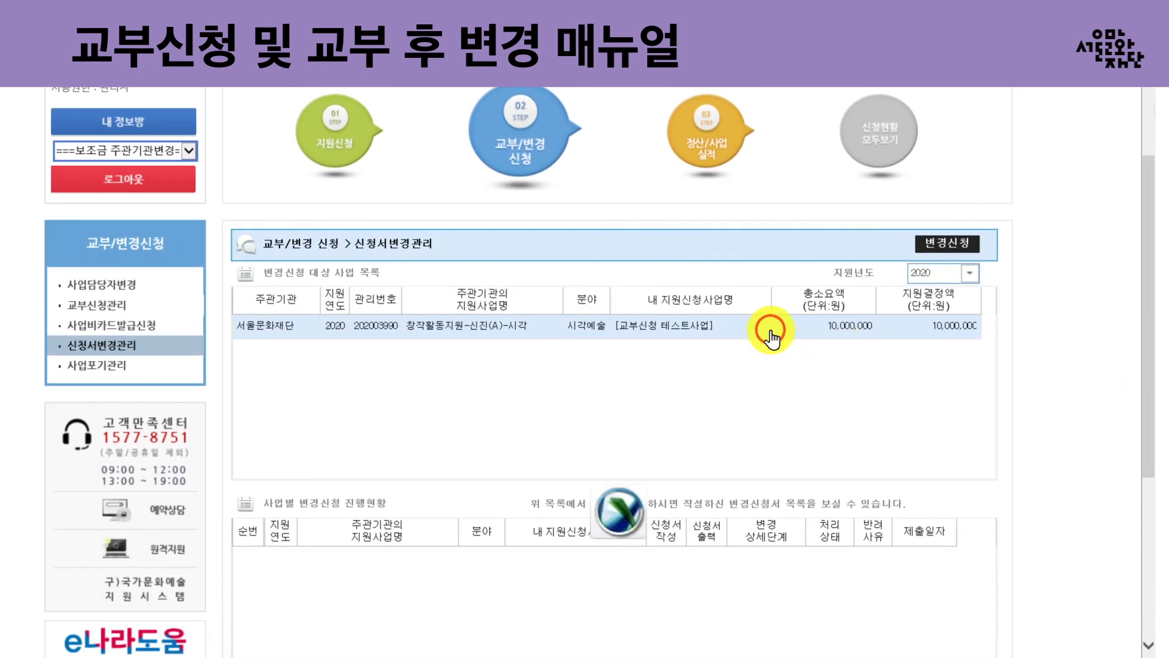
left_click(945, 246)
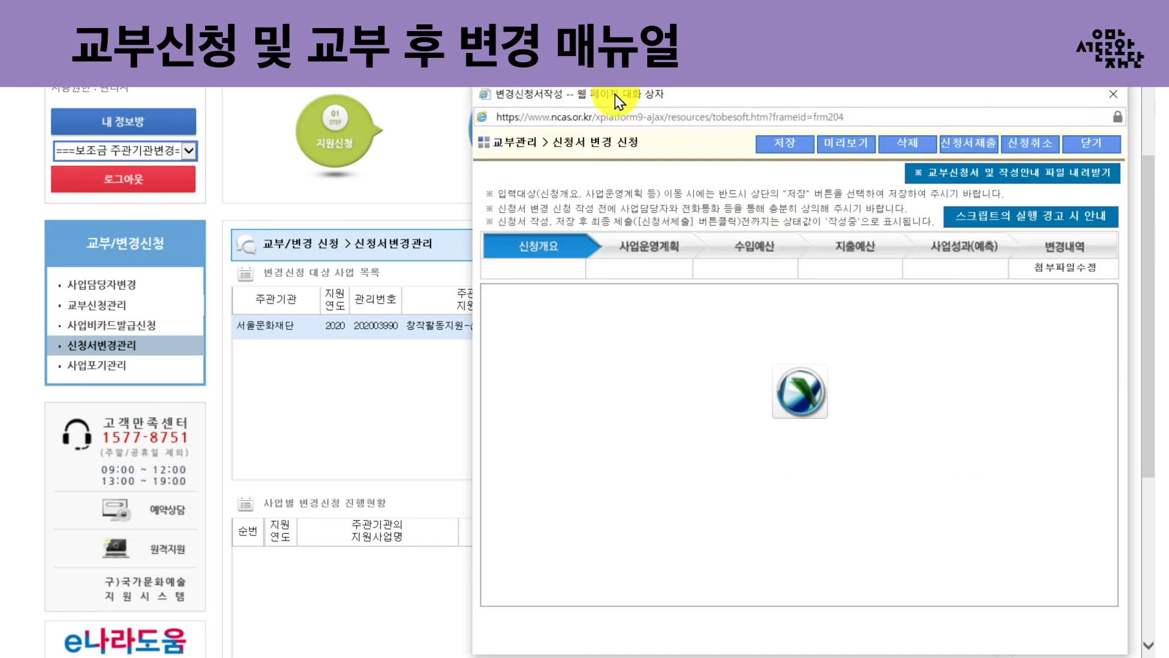
left_click_drag(587, 91, 374, 55)
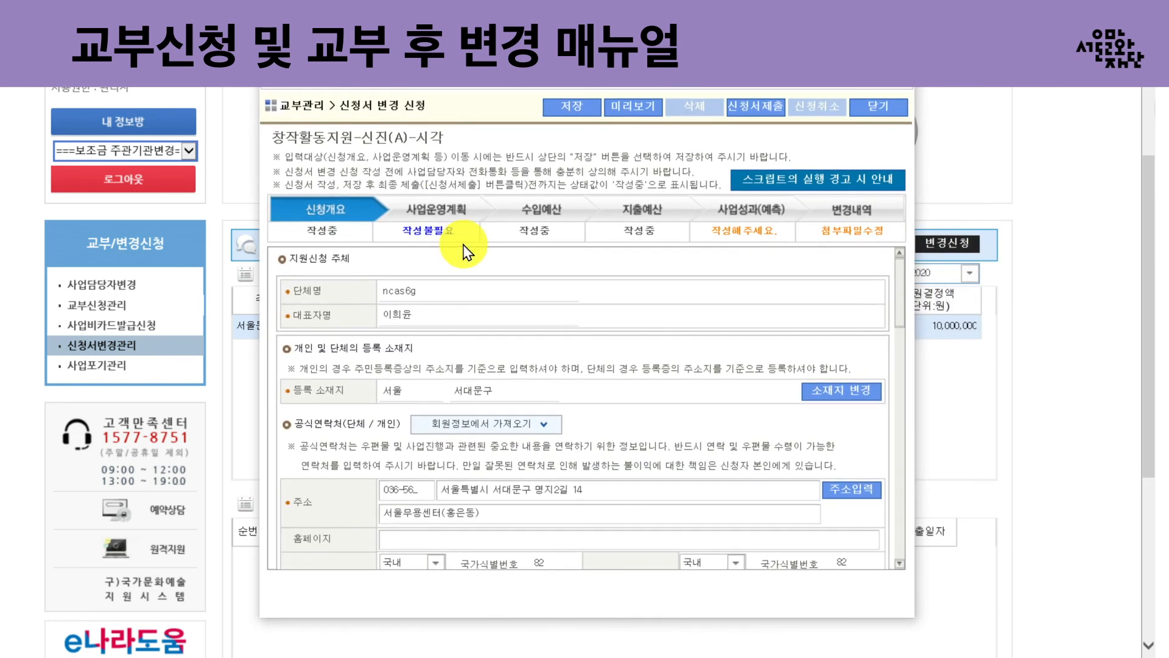
- Set the actual project period (실 사업기간) to 2020-01-31 through 2020-11-03 in the change application's 신청개요 section
left_click_drag(899, 274, 899, 393)
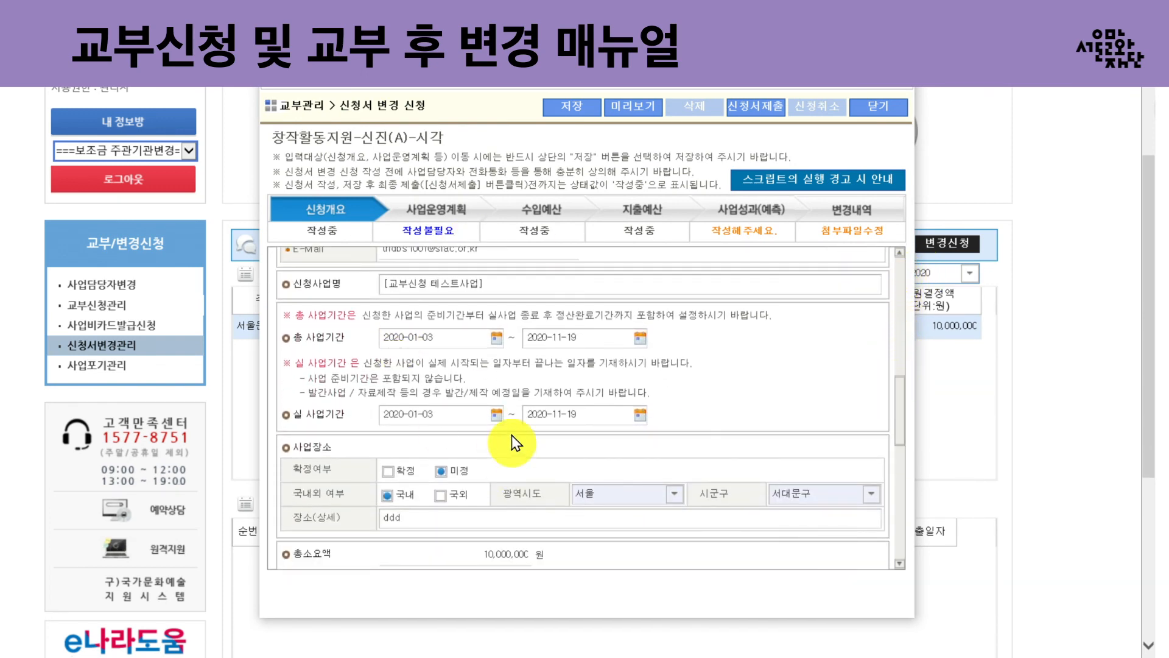
left_click(497, 415)
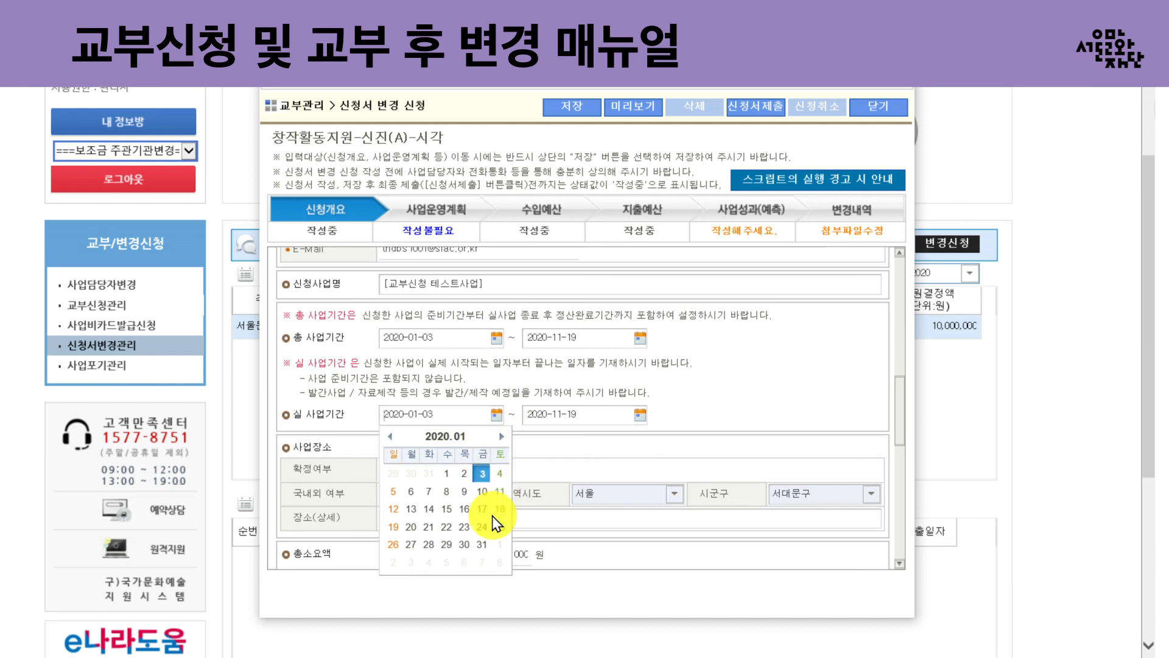
left_click(481, 543)
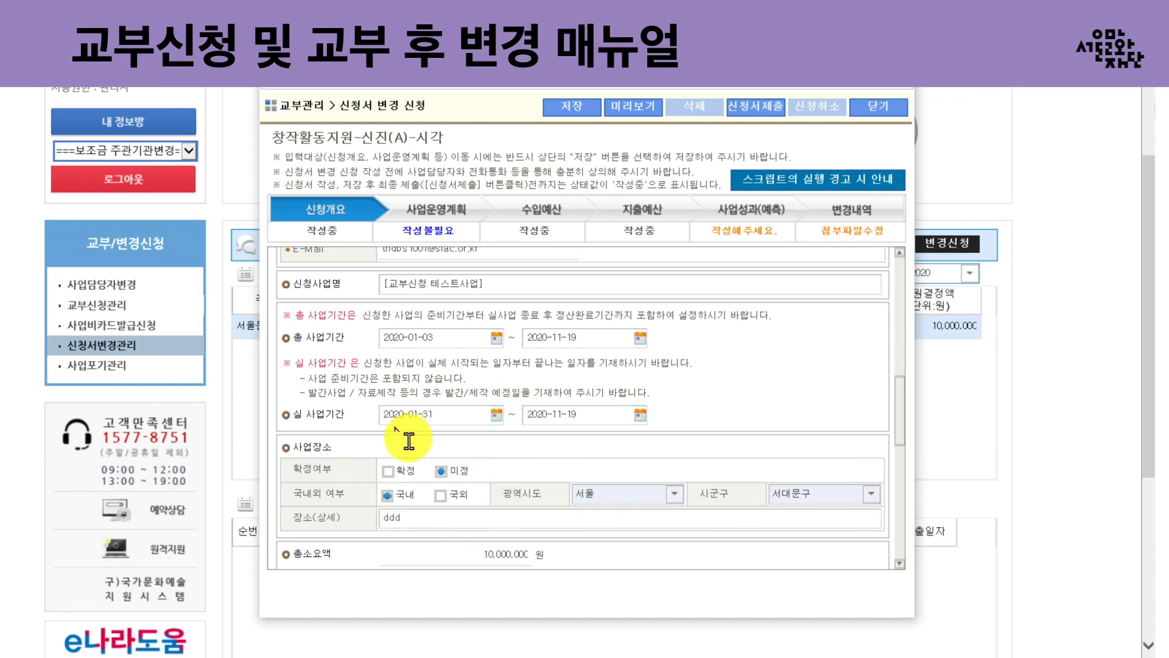
left_click(638, 416)
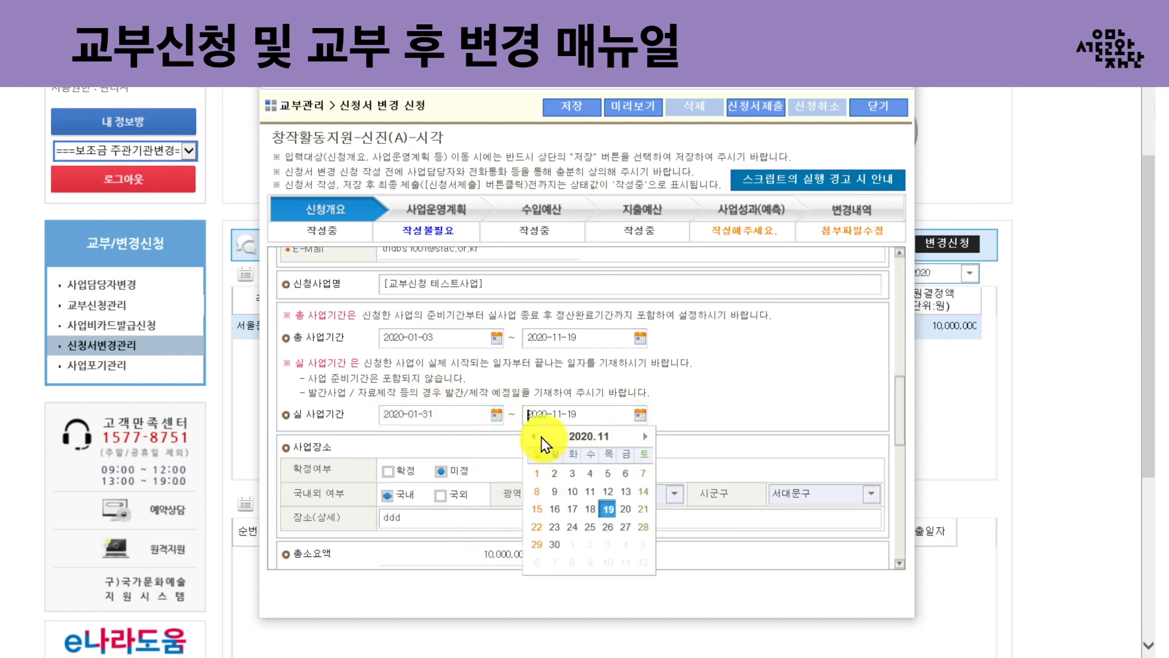
left_click(576, 475)
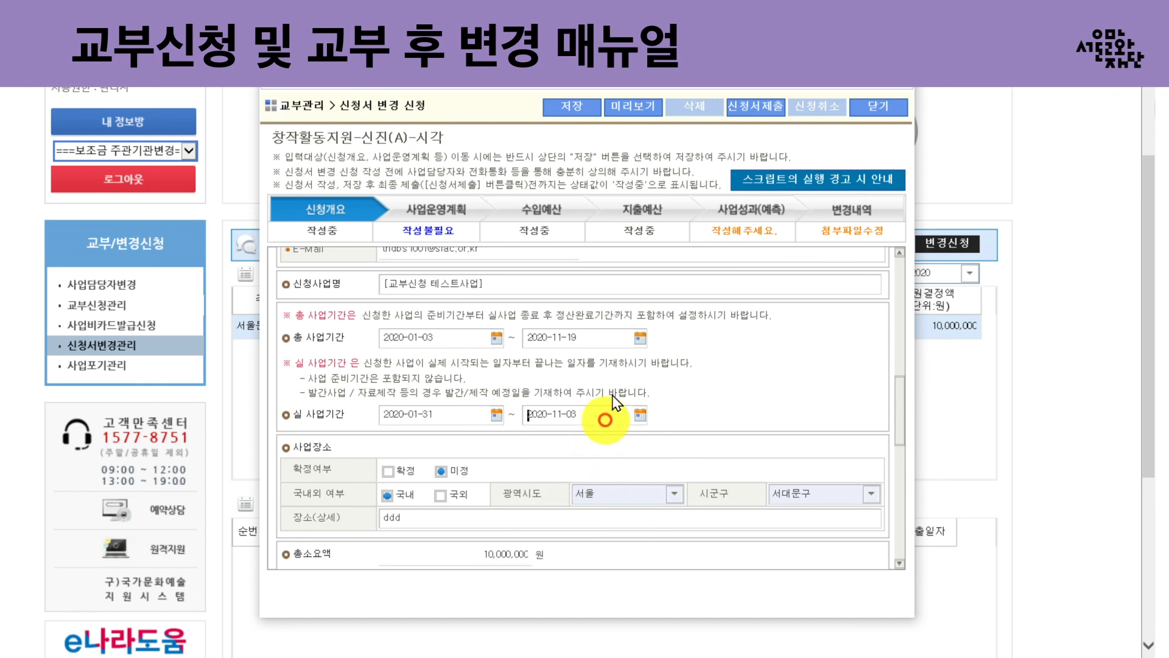
- Save the edited 신청개요 section and try to submit the change application
left_click(571, 106)
left_click(510, 394)
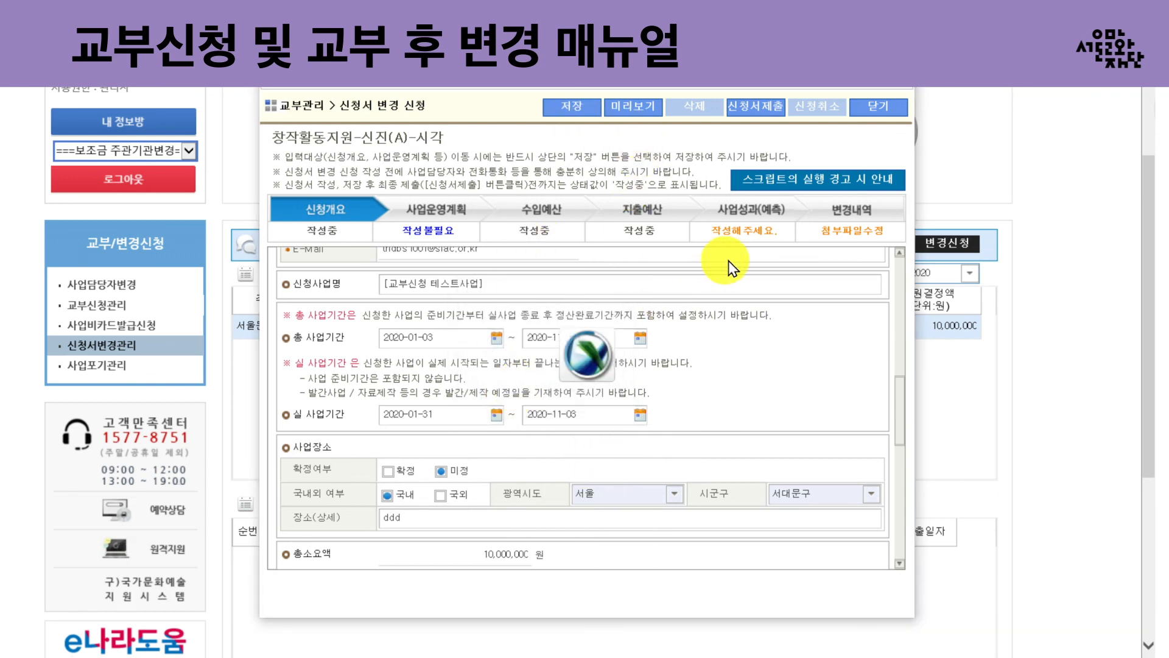
left_click(662, 327)
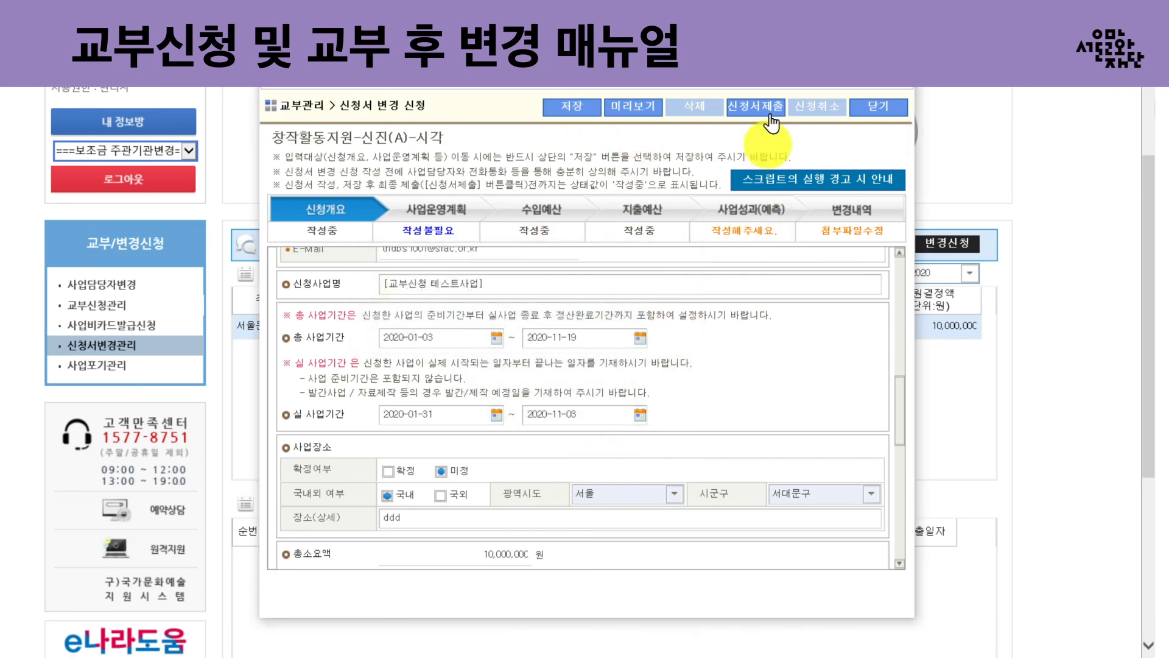
left_click(754, 109)
left_click(668, 327)
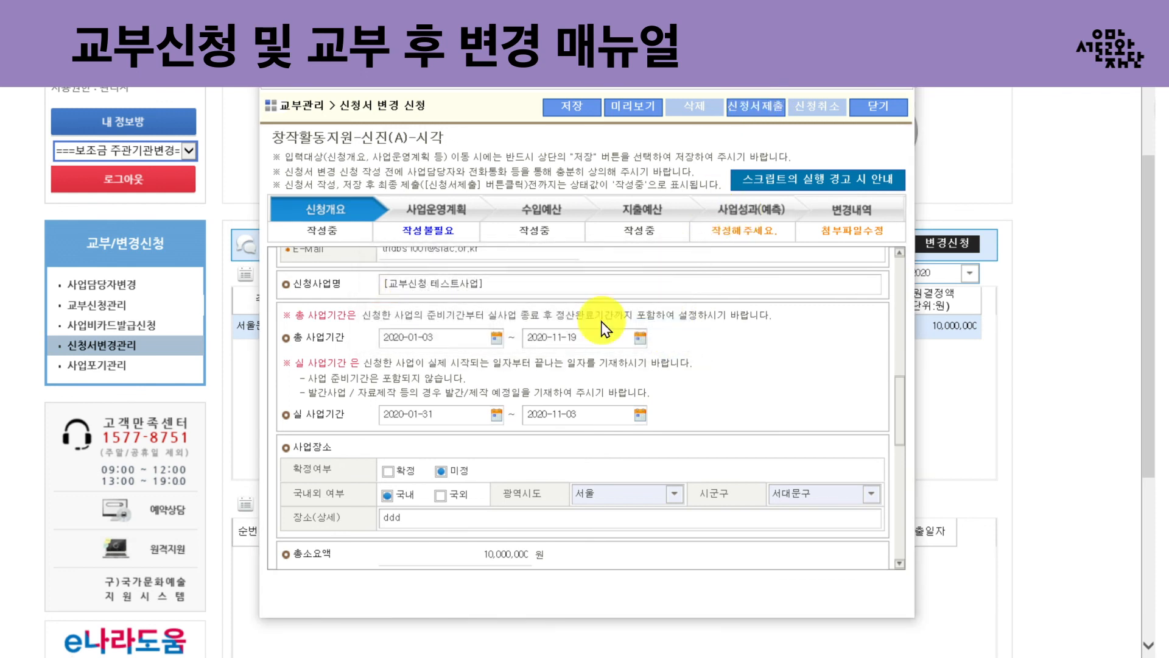